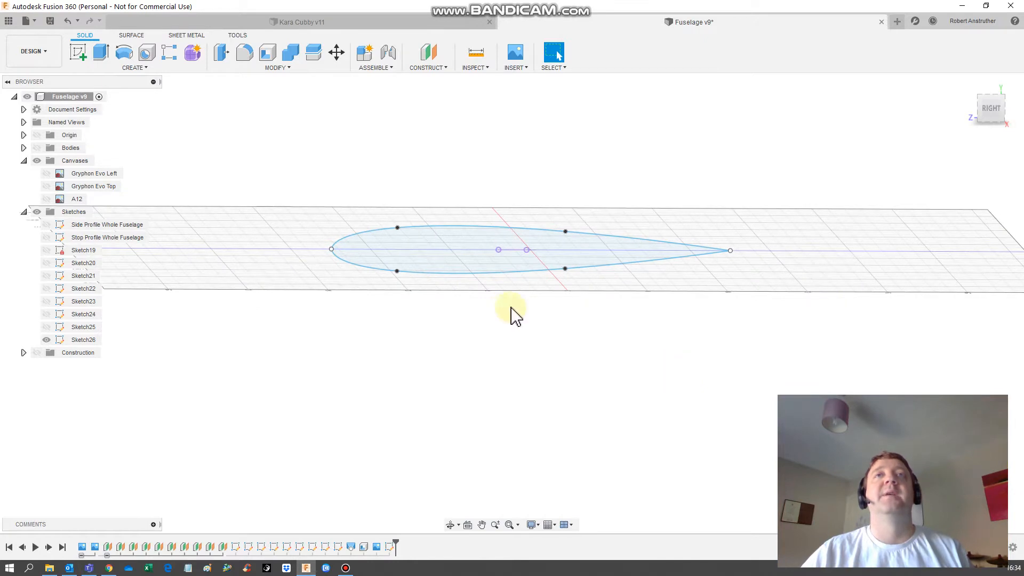
Copy the airfoil geometry of Sketch26
{"action": "left_click", "coordinate": [84, 339]}
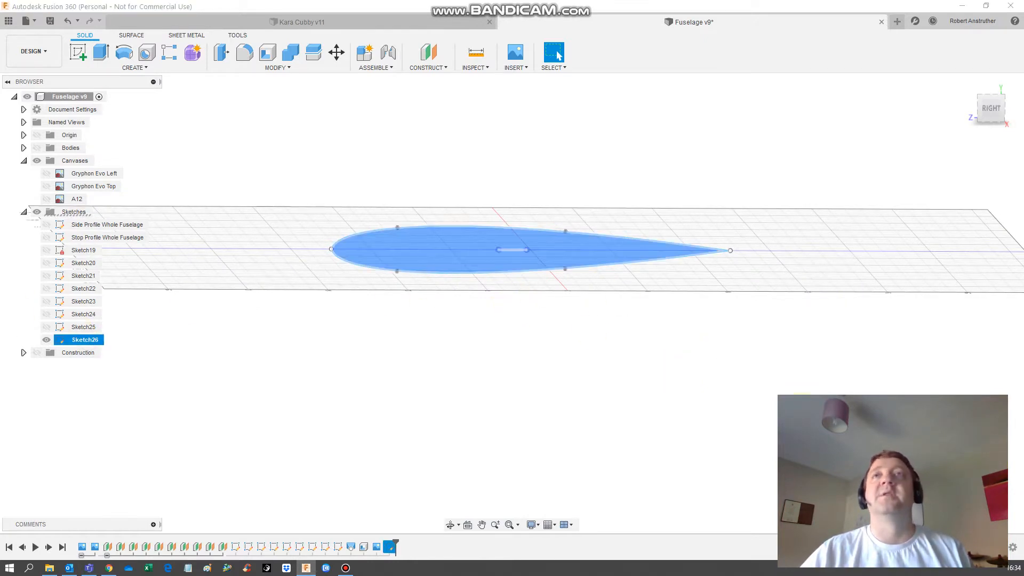
{"action": "right_click", "coordinate": [366, 262]}
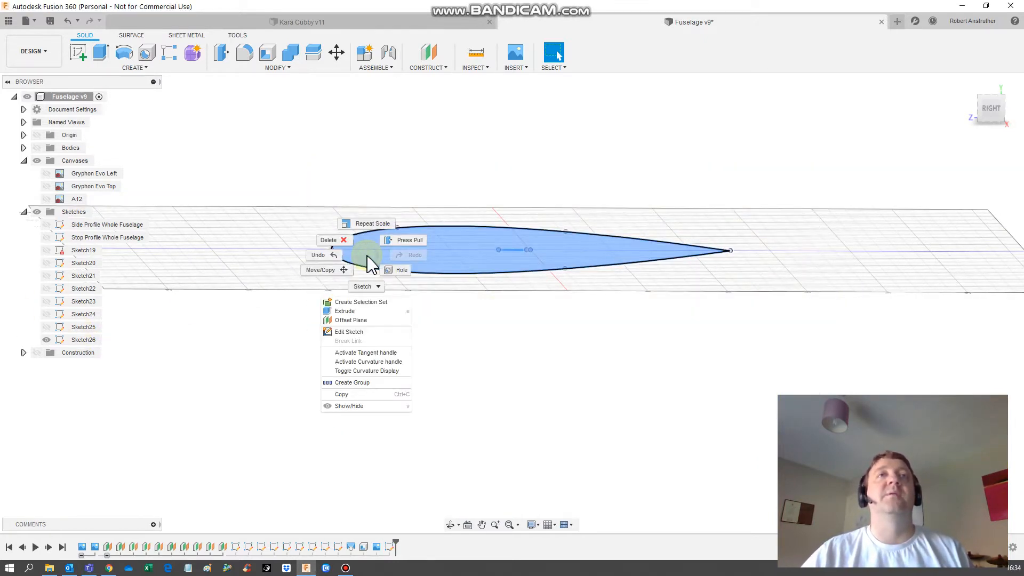
{"action": "middle_click_drag", "start_coordinate": [699, 353], "coordinate": [705, 354], "text": "shift"}
{"action": "mouse_move", "coordinate": [821, 405]}
{"action": "left_mouse_down"}
{"action": "mouse_move", "coordinate": [355, 198]}
{"action": "mouse_move", "coordinate": [309, 157]}
{"action": "left_mouse_up"}
{"action": "right_click", "coordinate": [392, 244]}
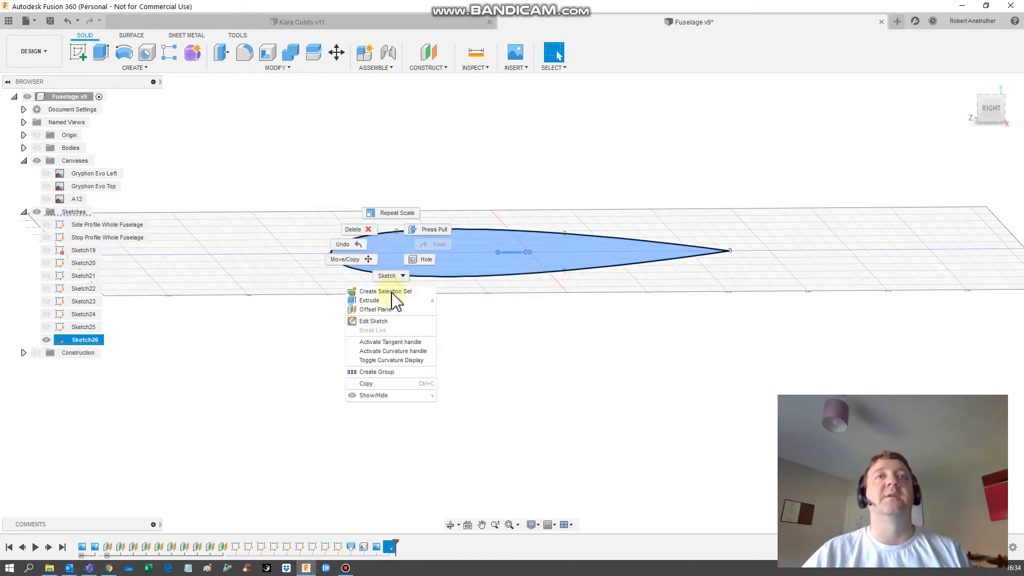
{"action": "left_click", "coordinate": [391, 384]}
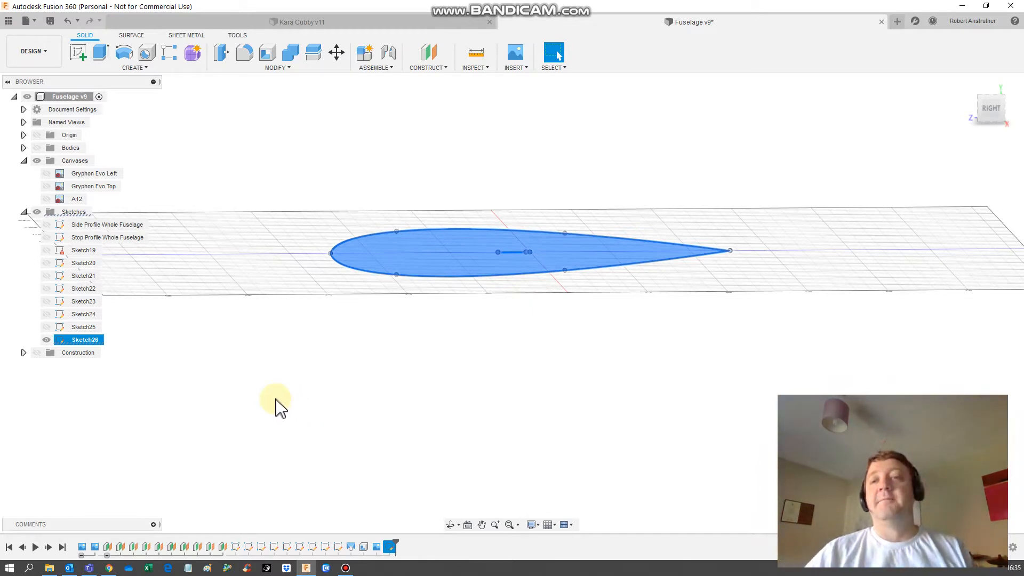
Paste the airfoil into a new sketch, move it onto the side of the fuselage's tail end, and finish the sketch
{"action": "left_click", "coordinate": [152, 368]}
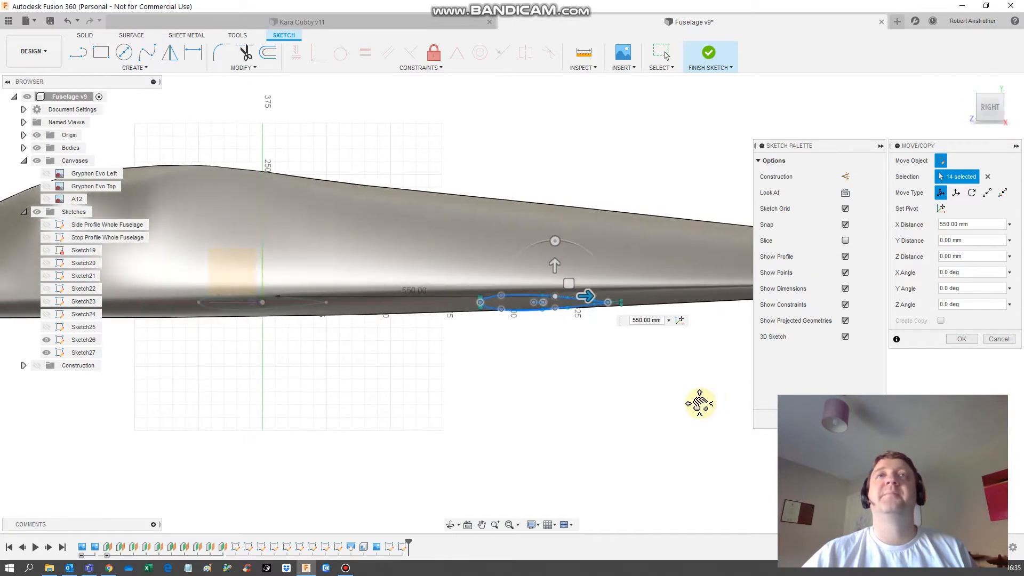
{"action": "middle_click_drag", "start_coordinate": [709, 403], "coordinate": [512, 416]}
{"action": "mouse_move", "coordinate": [353, 268]}
{"action": "left_mouse_down"}
{"action": "mouse_move", "coordinate": [344, 193]}
{"action": "mouse_move", "coordinate": [535, 227]}
{"action": "mouse_move", "coordinate": [522, 227]}
{"action": "left_mouse_up"}
{"action": "left_click_drag", "start_coordinate": [492, 194], "coordinate": [492, 207]}
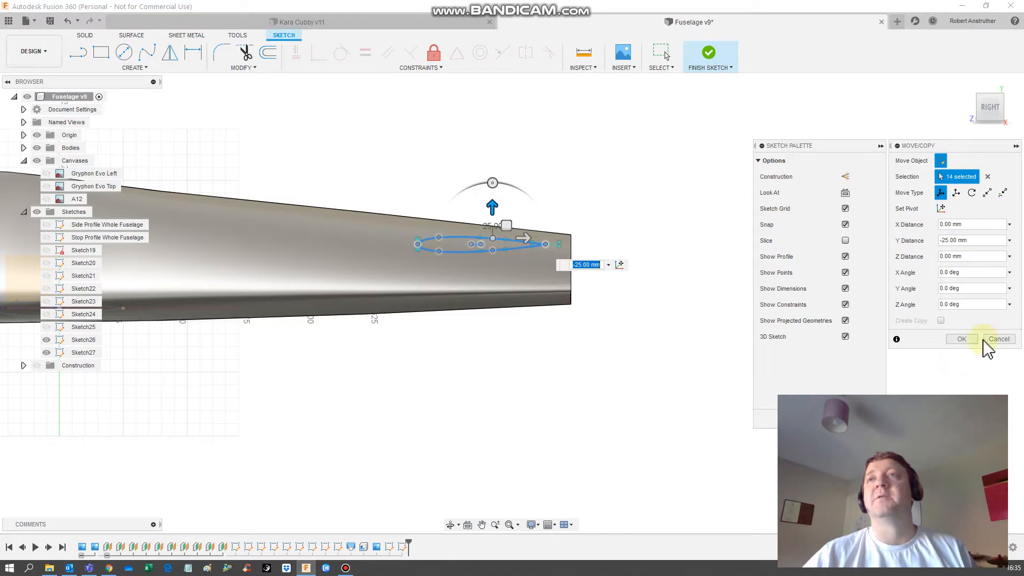
{"action": "left_click", "coordinate": [960, 339]}
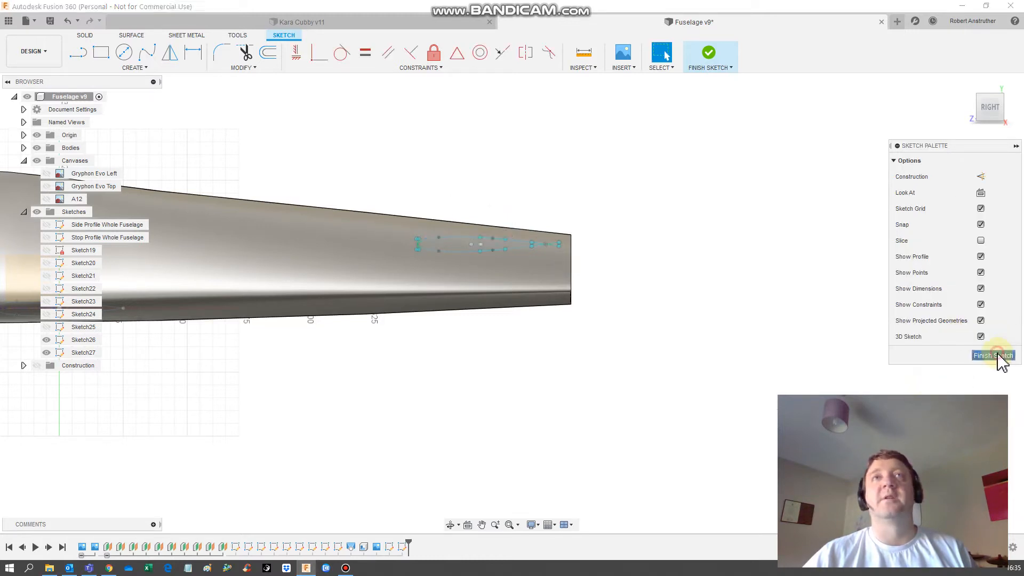
{"action": "left_click", "coordinate": [993, 355]}
{"action": "scroll", "coordinate": [422, 355], "scroll_direction": "down", "scroll_amount": 3}
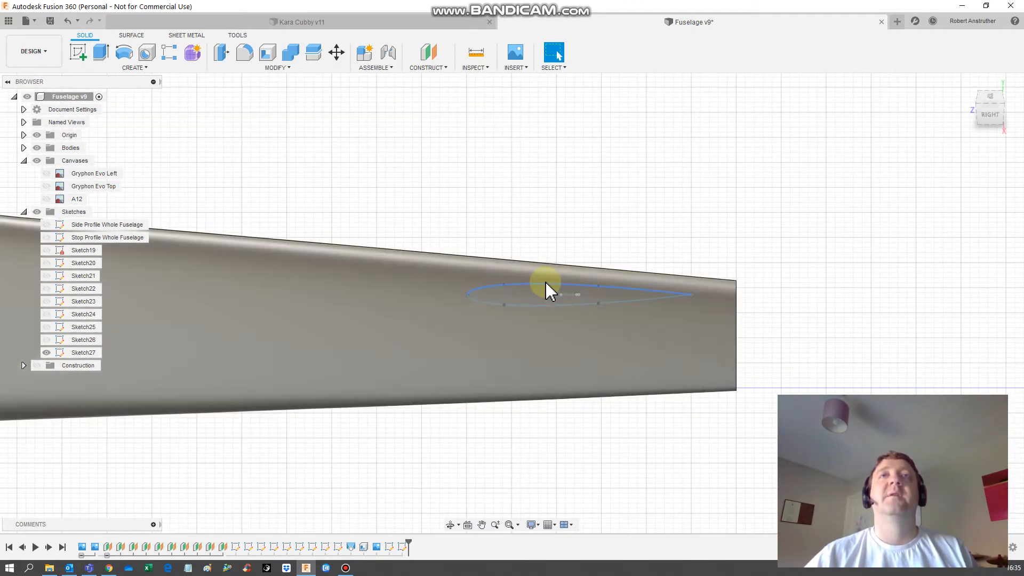
{"action": "middle_click_drag", "start_coordinate": [749, 345], "coordinate": [665, 369], "text": "shift"}
{"action": "left_click", "coordinate": [693, 373]}
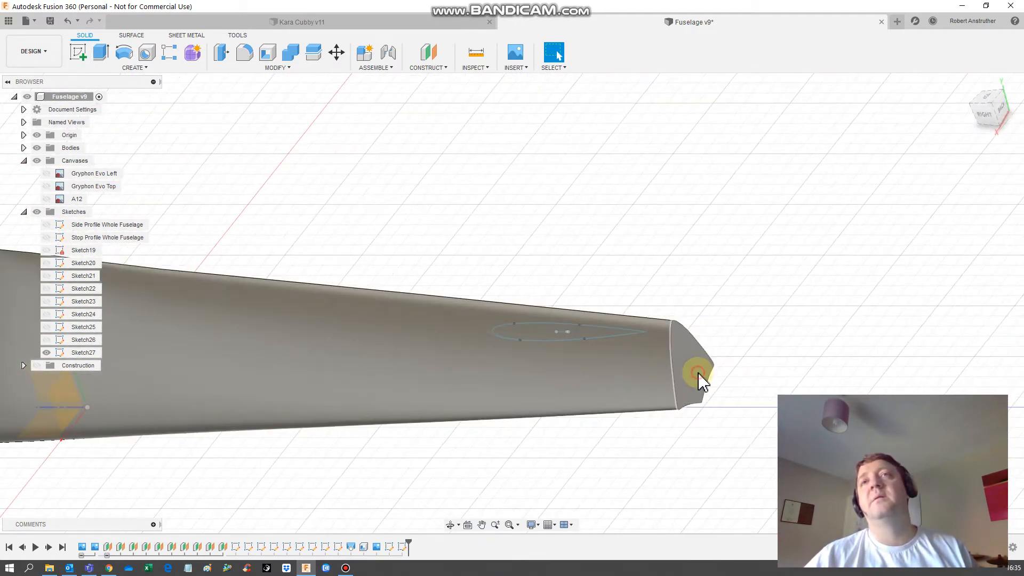
{"action": "key", "text": "e"}
{"action": "key", "text": "Escape"}
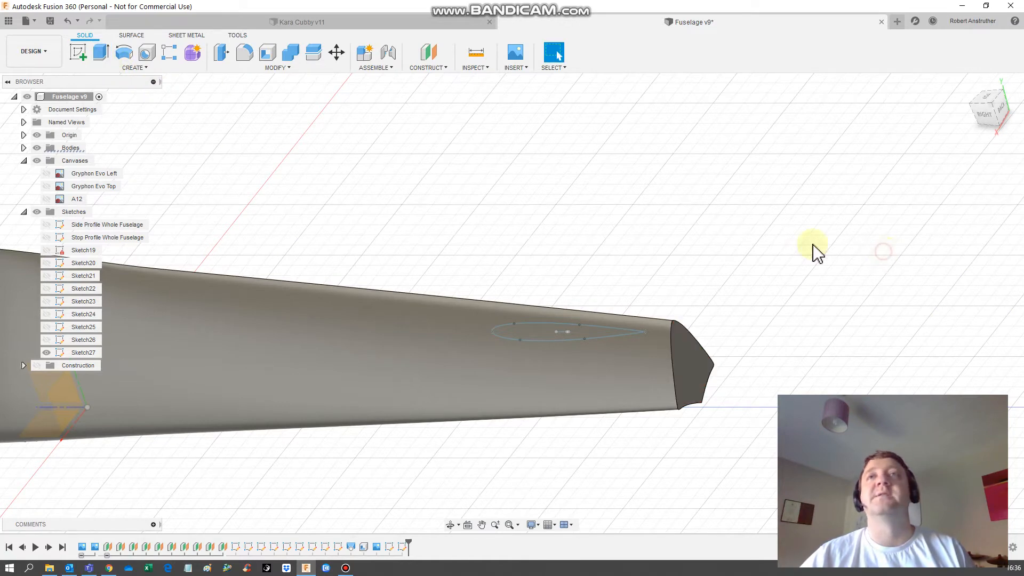
{"action": "left_click", "coordinate": [102, 55]}
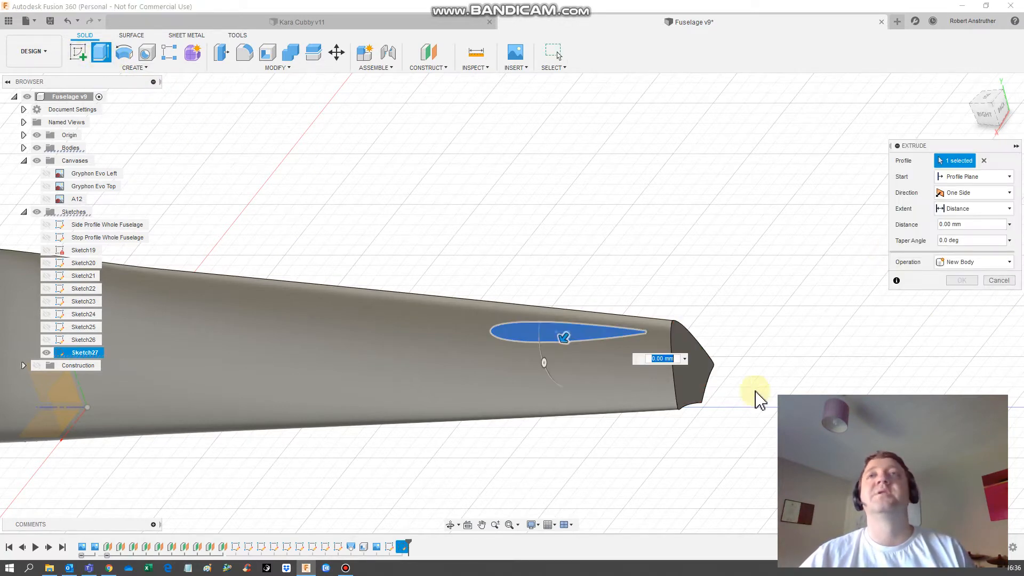
{"action": "left_click", "coordinate": [693, 393]}
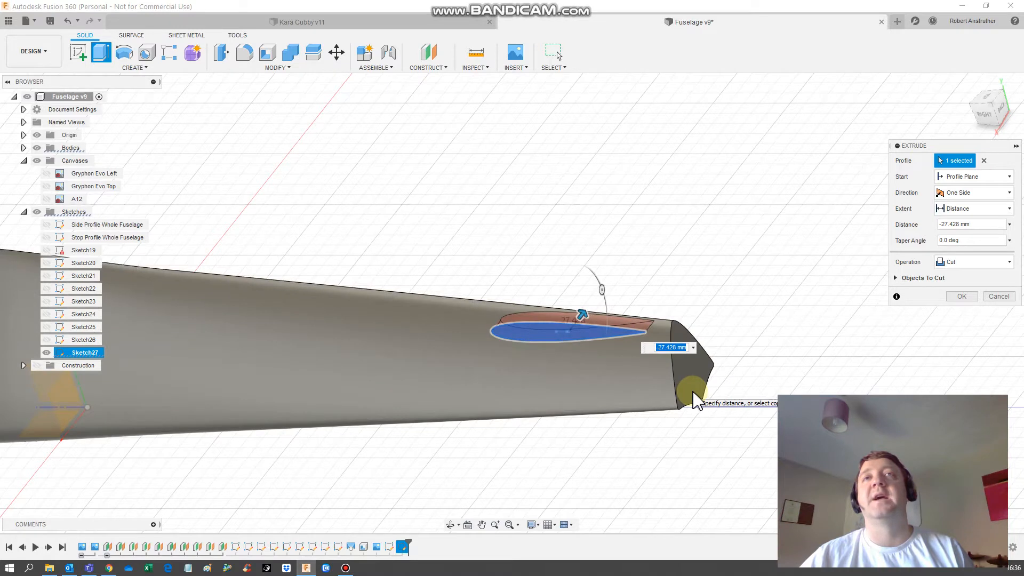
{"action": "left_click", "coordinate": [998, 297]}
Extrude the flat end face of the fuselage's tail
{"action": "left_click", "coordinate": [690, 365]}
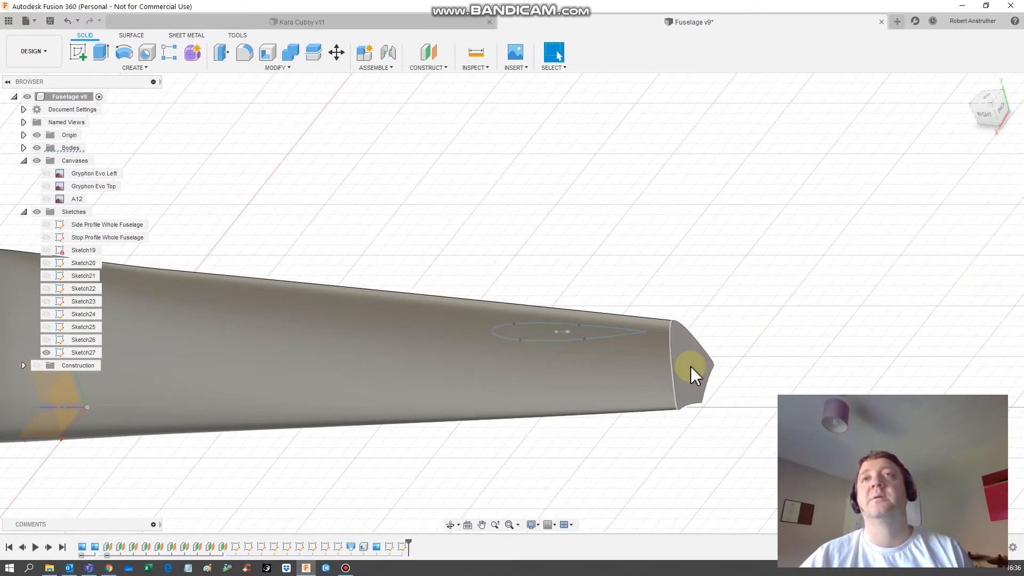
{"action": "left_click", "coordinate": [101, 53]}
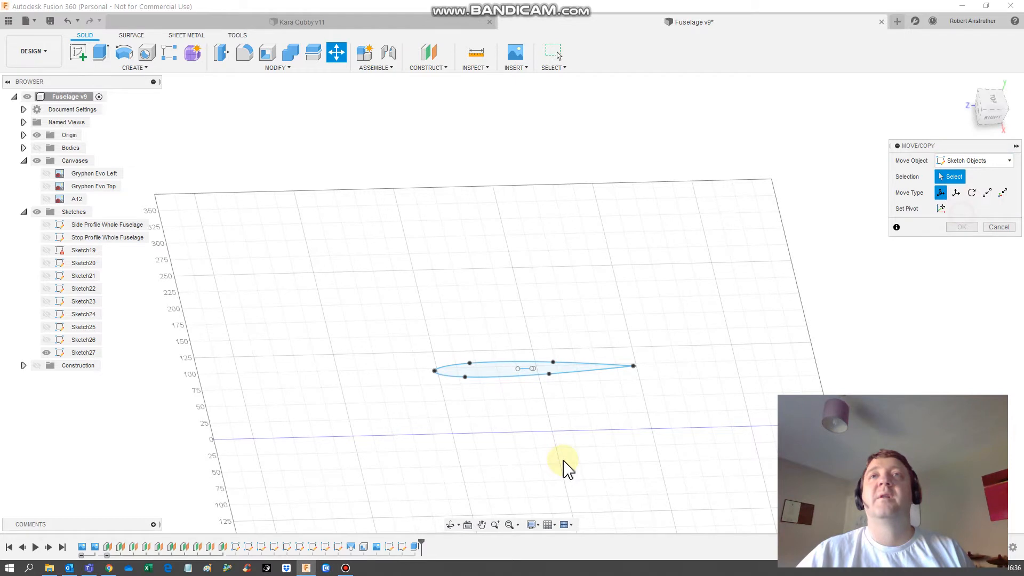
Show the bodies and move all of Sketch27's airfoil geometry by -42.5 mm in Z, towards the fuselage's side
{"action": "left_click_drag", "start_coordinate": [684, 438], "coordinate": [342, 293]}
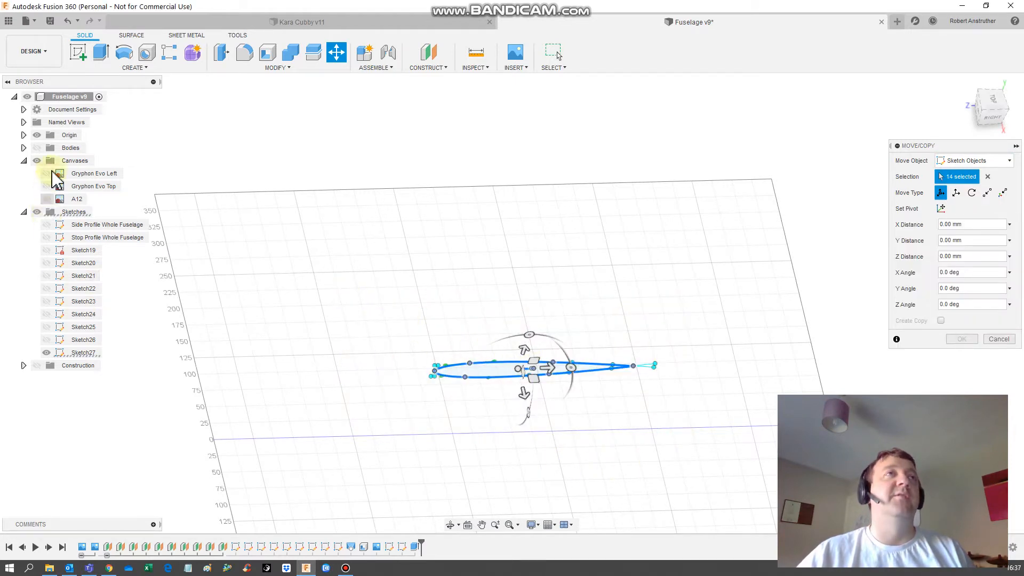
{"action": "left_click", "coordinate": [37, 148]}
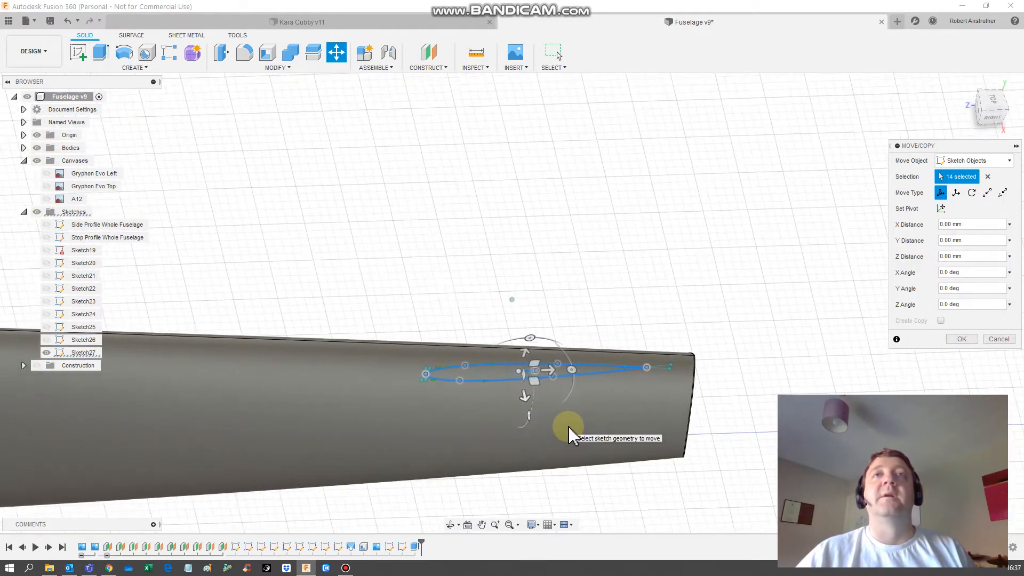
{"action": "middle_click_drag", "start_coordinate": [557, 425], "coordinate": [550, 453], "text": "shift"}
{"action": "mouse_move", "coordinate": [502, 408]}
{"action": "left_mouse_down"}
{"action": "mouse_move", "coordinate": [496, 347]}
{"action": "mouse_move", "coordinate": [497, 356]}
{"action": "left_mouse_up"}
{"action": "left_click", "coordinate": [992, 104]}
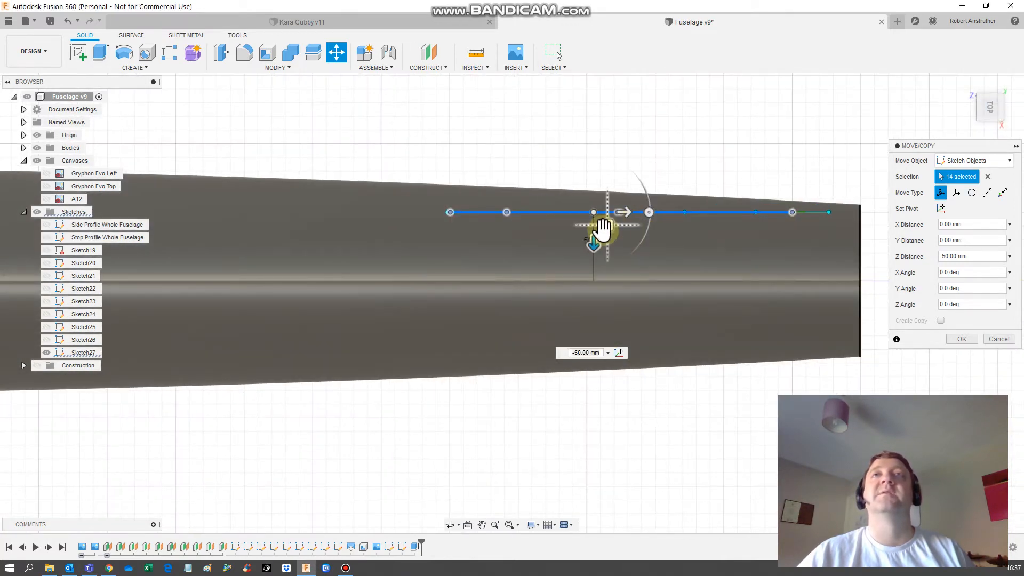
{"action": "left_click_drag", "start_coordinate": [595, 245], "coordinate": [597, 260]}
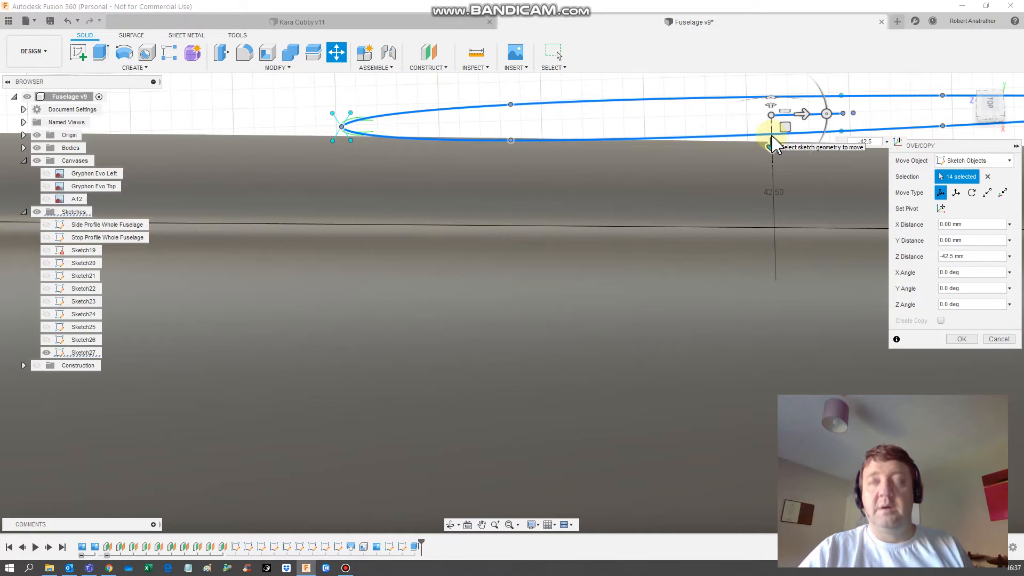
{"action": "key", "text": "Return"}
{"action": "scroll", "coordinate": [803, 276], "scroll_direction": "down", "scroll_amount": 4}
{"action": "middle_click_drag", "start_coordinate": [802, 277], "coordinate": [788, 283]}
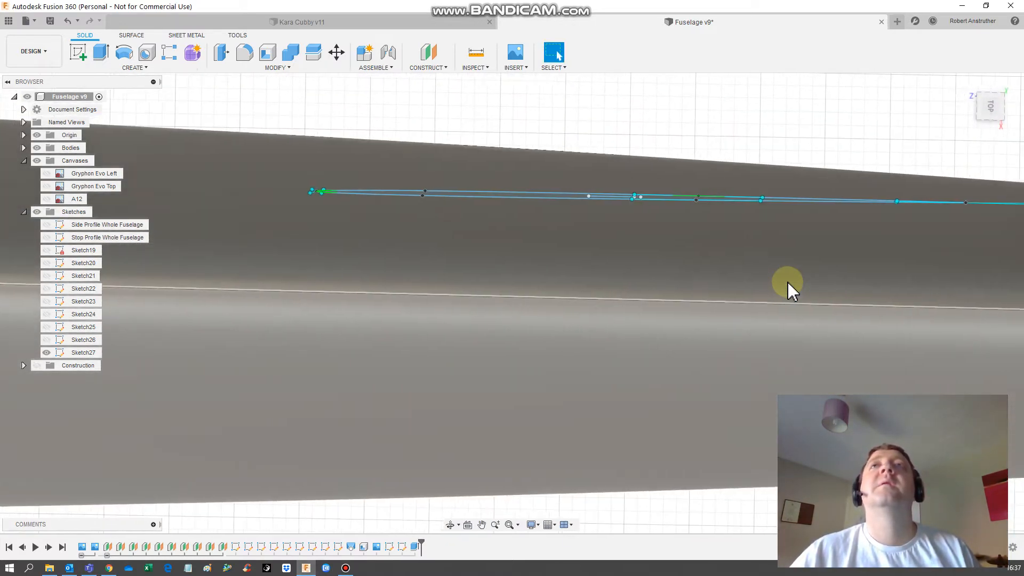
Hide Sketch27, the bodies and the origin, and show and select the original airfoil in Sketch26
{"action": "left_click", "coordinate": [83, 353]}
{"action": "left_click", "coordinate": [37, 147]}
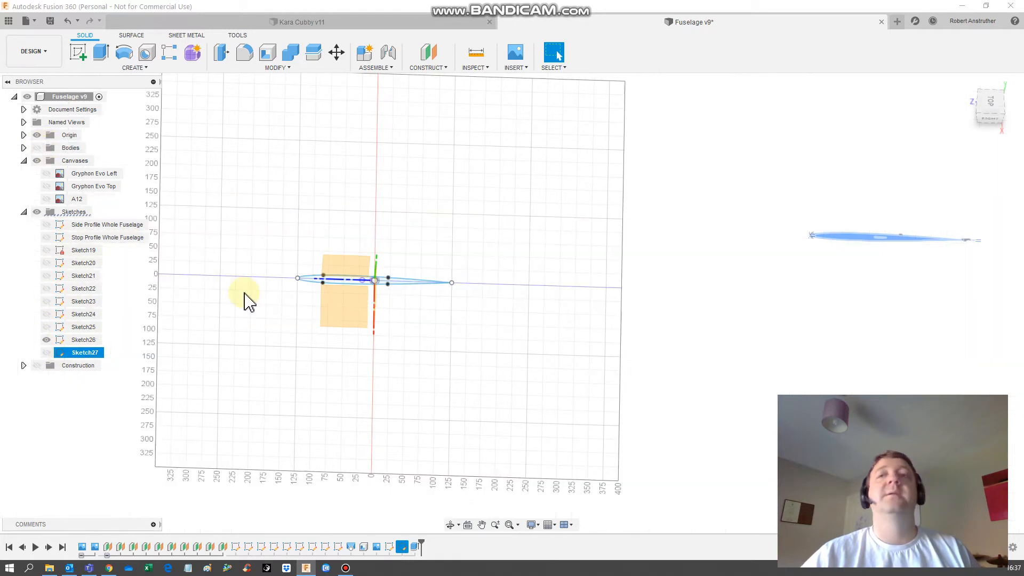
{"action": "mouse_move", "coordinate": [512, 327]}
{"action": "left_mouse_down"}
{"action": "mouse_move", "coordinate": [404, 266]}
{"action": "mouse_move", "coordinate": [243, 215]}
{"action": "left_mouse_up"}
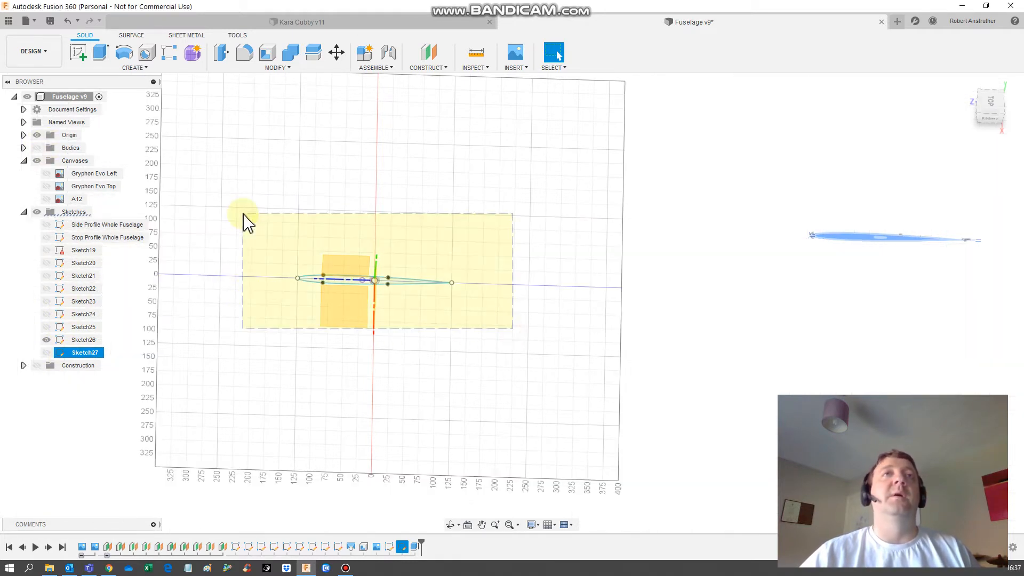
{"action": "left_click", "coordinate": [348, 179]}
{"action": "left_click", "coordinate": [36, 138]}
{"action": "left_click", "coordinate": [83, 340]}
{"action": "middle_click_drag", "start_coordinate": [271, 331], "coordinate": [262, 262], "text": "shift"}
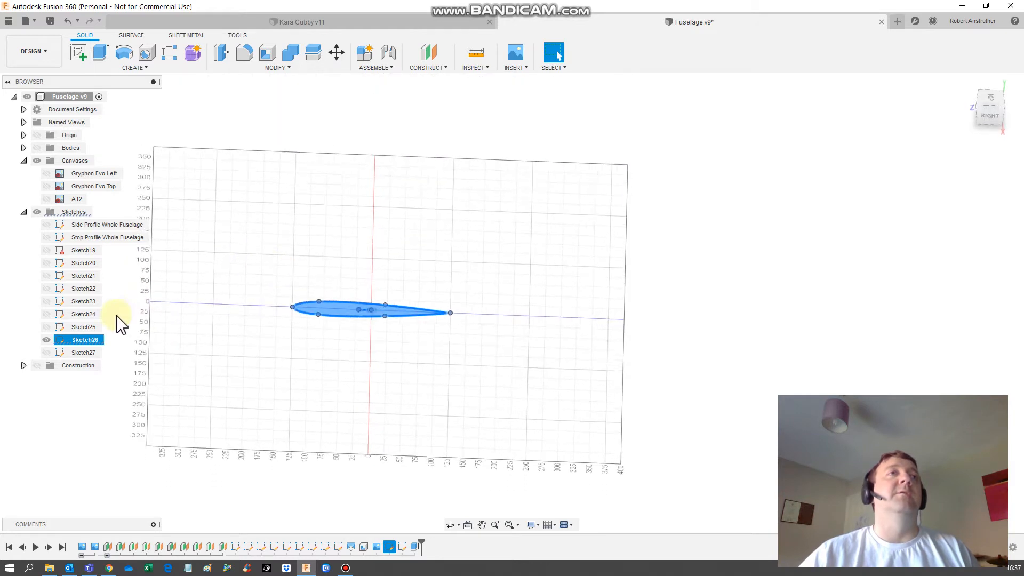
Paste a second airfoil copy into a new sketch and move it 510 mm plus a further 310 mm in X, alongside Sketch27's airfoil
{"action": "left_click", "coordinate": [89, 353]}
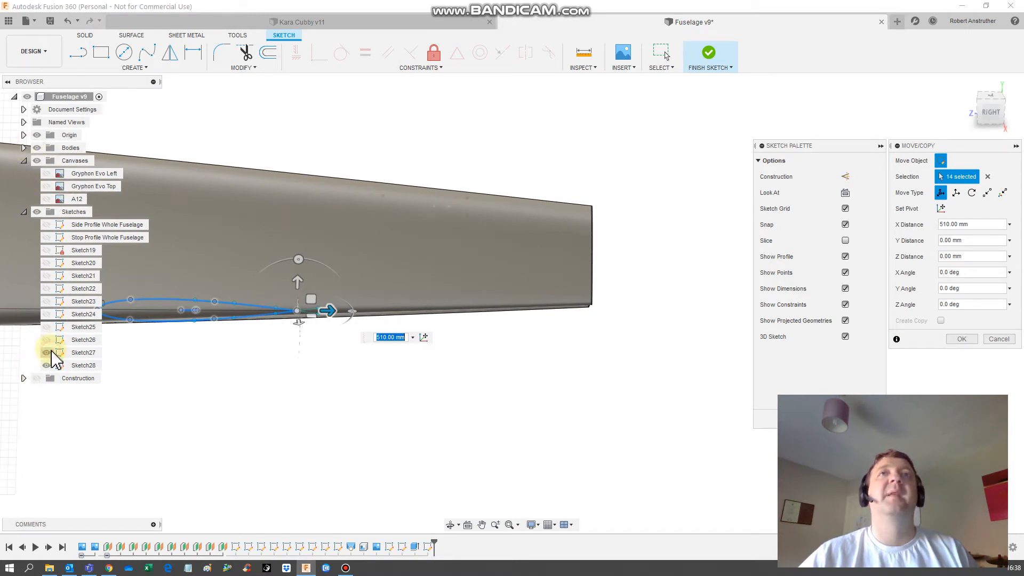
{"action": "right_click", "coordinate": [506, 356]}
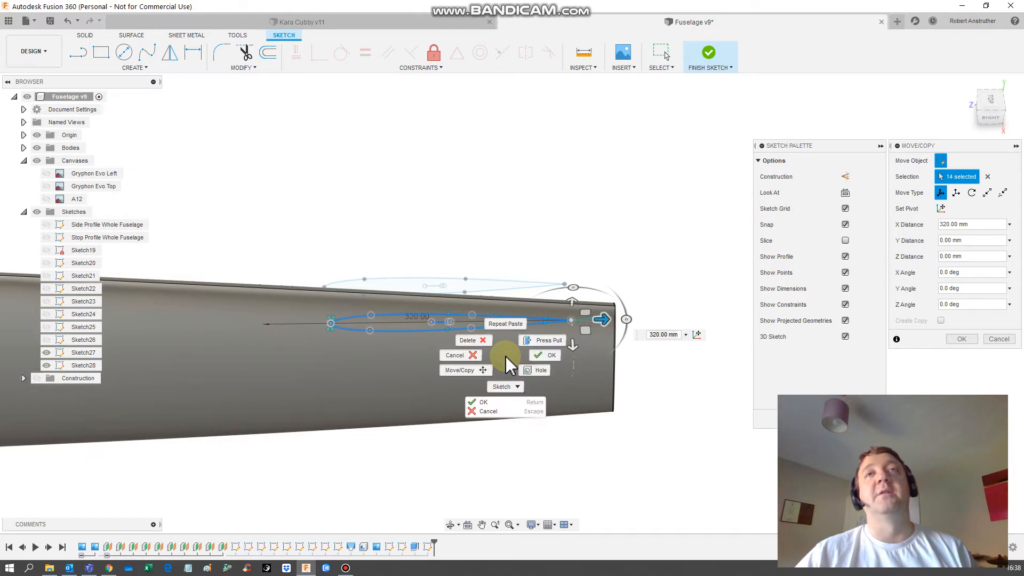
{"action": "left_click", "coordinate": [647, 212]}
{"action": "middle_click_drag", "start_coordinate": [422, 443], "coordinate": [421, 445]}
{"action": "left_click", "coordinate": [990, 104]}
{"action": "left_click_drag", "start_coordinate": [675, 355], "coordinate": [664, 357]}
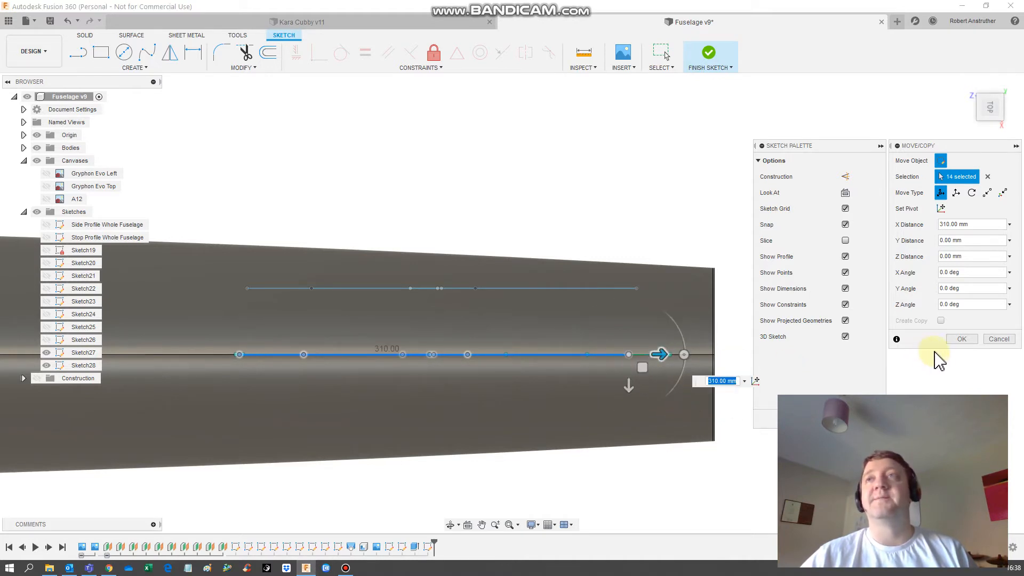
{"action": "left_click", "coordinate": [960, 339]}
Finish the sketch and hide the bodies and Sketch27, leaving only Sketch28's airfoil shown
{"action": "middle_click_drag", "start_coordinate": [532, 434], "coordinate": [532, 288], "text": "shift"}
{"action": "scroll", "coordinate": [532, 288], "scroll_direction": "up", "scroll_amount": 1}
{"action": "left_click", "coordinate": [39, 148]}
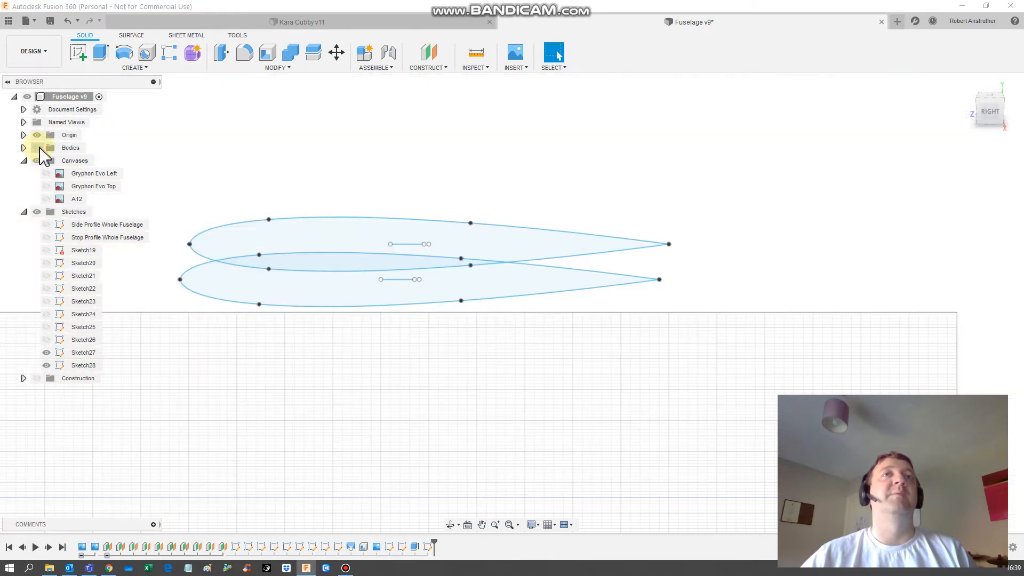
{"action": "left_click", "coordinate": [47, 352]}
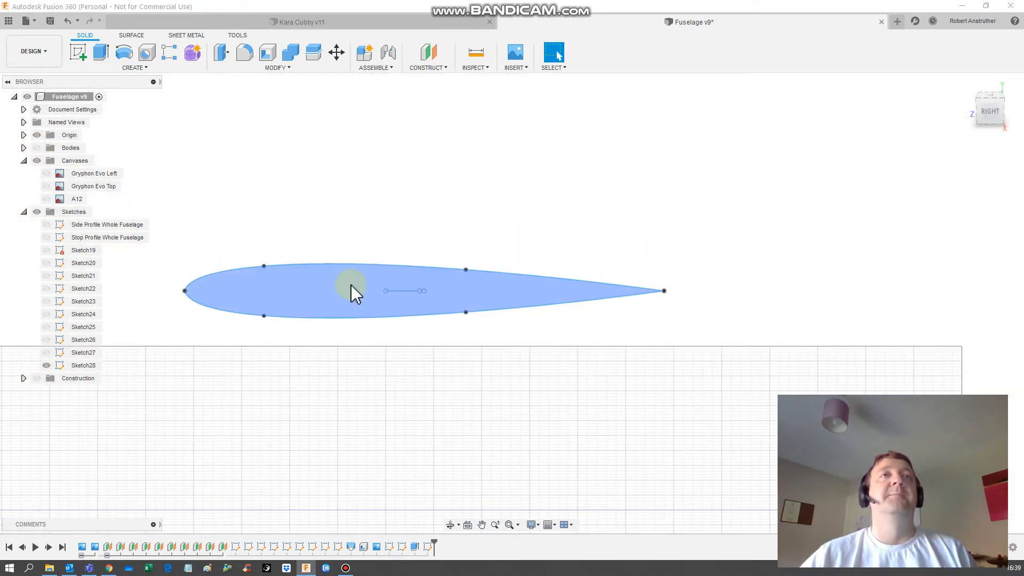
Try to thicken Sketch28's airfoil by moving its front upper point up 10 mm and its rear lower point down 15 mm
{"action": "left_click", "coordinate": [264, 267]}
{"action": "key", "text": "m"}
{"action": "left_click_drag", "start_coordinate": [264, 236], "coordinate": [264, 218]}
{"action": "left_click", "coordinate": [466, 312]}
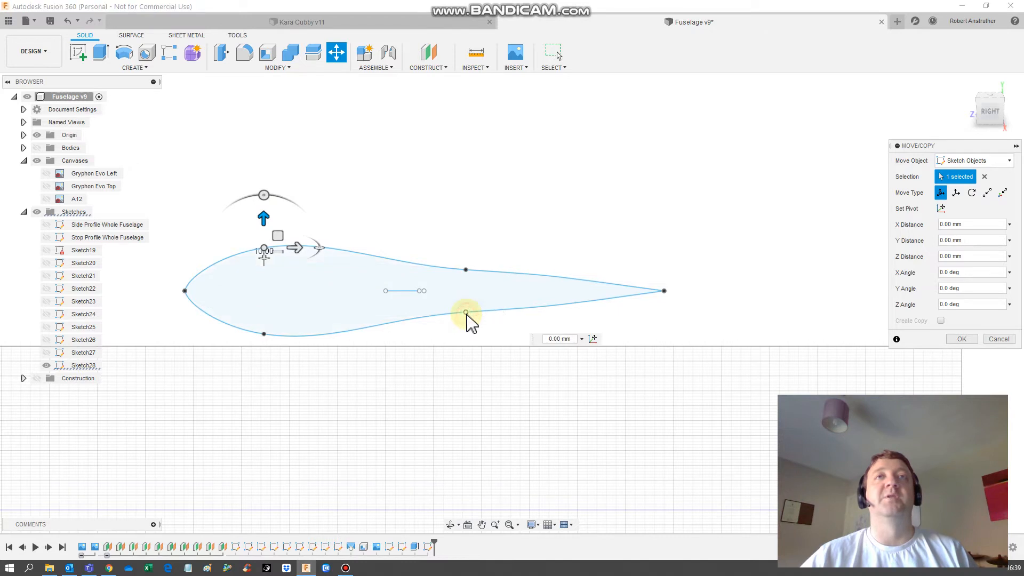
{"action": "mouse_move", "coordinate": [465, 282]}
{"action": "left_mouse_down"}
{"action": "mouse_move", "coordinate": [468, 317]}
{"action": "mouse_move", "coordinate": [468, 302]}
{"action": "left_mouse_up"}
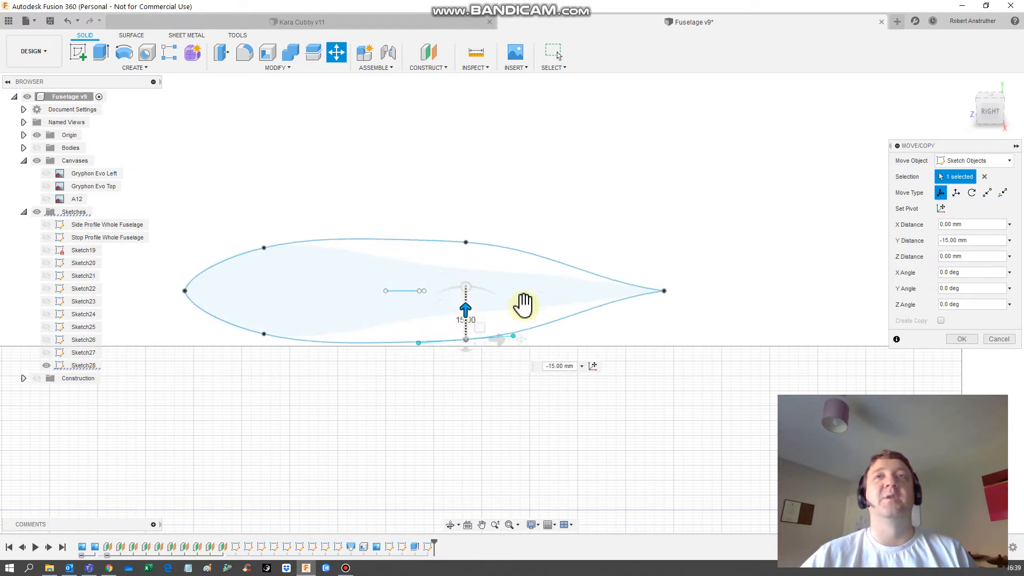
Try to reshape the airfoil's trailing edge by moving its lower tangent handle, and accept the move
{"action": "left_click", "coordinate": [664, 291]}
{"action": "left_click_drag", "start_coordinate": [666, 299], "coordinate": [643, 315]}
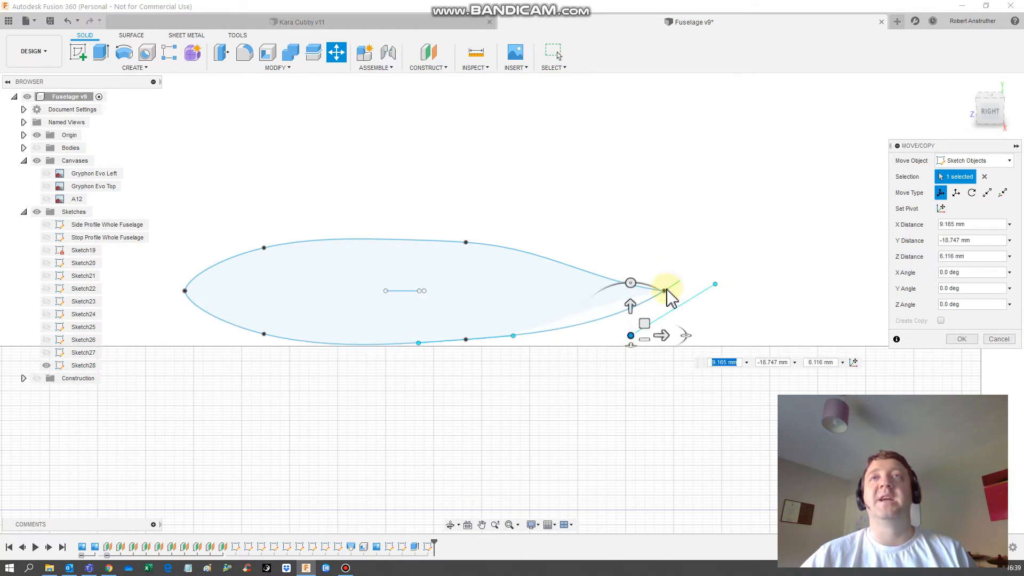
{"action": "left_click", "coordinate": [664, 291]}
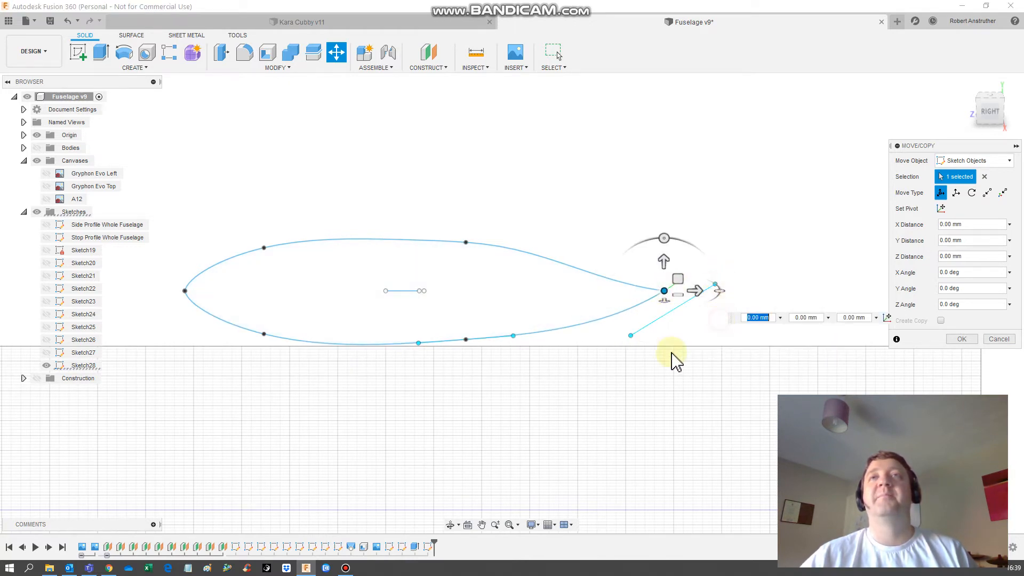
{"action": "left_click", "coordinate": [964, 340]}
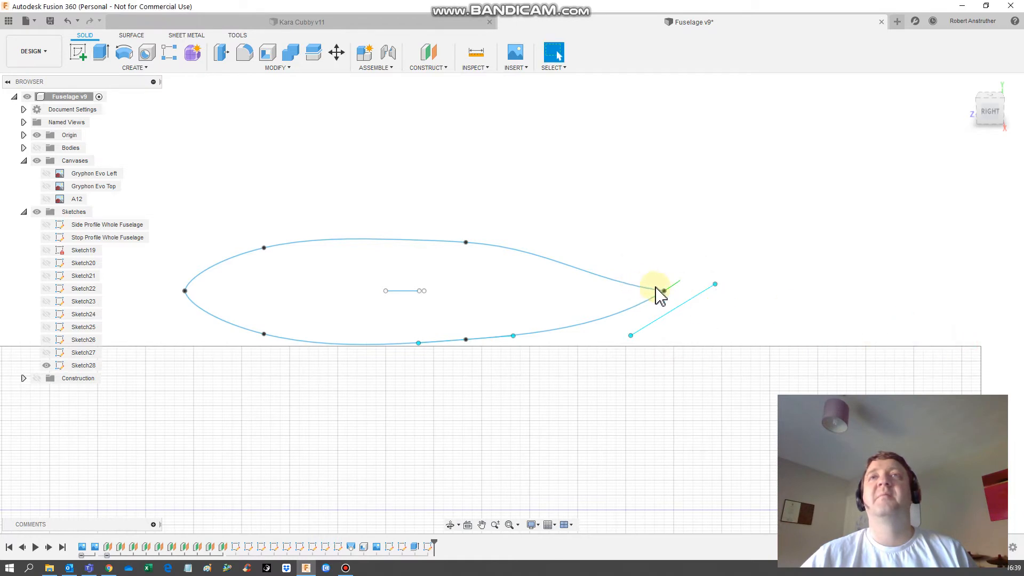
Move the rear upper point of Sketch28's airfoil up 10 mm and its front lower point down 15 mm
{"action": "mouse_move", "coordinate": [664, 291]}
{"action": "middle_mouse_down", "text": "shift"}
{"action": "mouse_move", "coordinate": [697, 336]}
{"action": "mouse_move", "coordinate": [722, 336]}
{"action": "mouse_move", "coordinate": [735, 316]}
{"action": "mouse_move", "coordinate": [729, 290]}
{"action": "middle_mouse_up", "text": "shift"}
{"action": "scroll", "coordinate": [697, 335], "scroll_direction": "up", "scroll_amount": 3}
{"action": "right_click", "coordinate": [435, 249]}
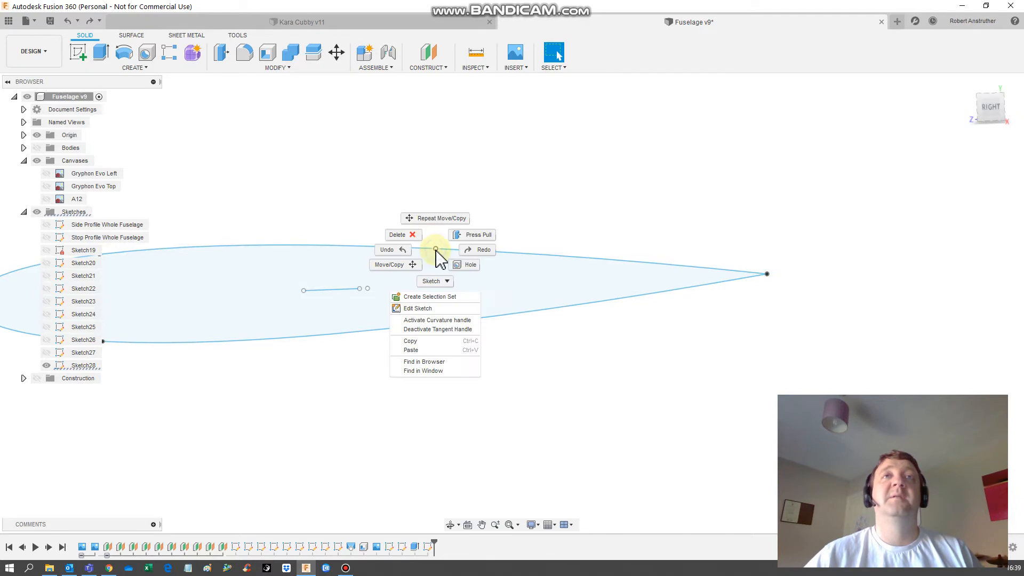
{"action": "left_click", "coordinate": [433, 222]}
{"action": "left_click_drag", "start_coordinate": [432, 223], "coordinate": [436, 188]}
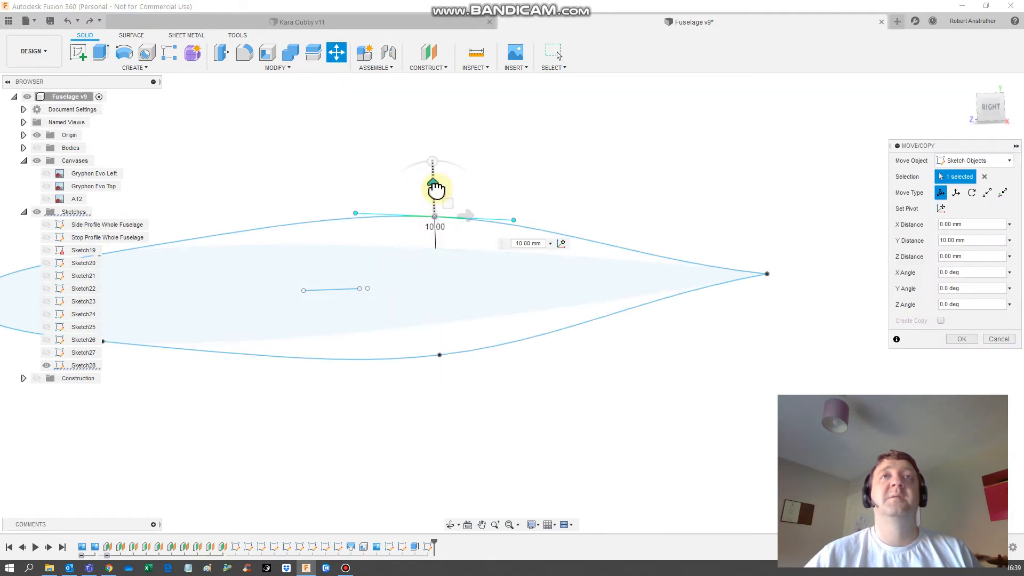
{"action": "middle_click_drag", "start_coordinate": [377, 459], "coordinate": [714, 446]}
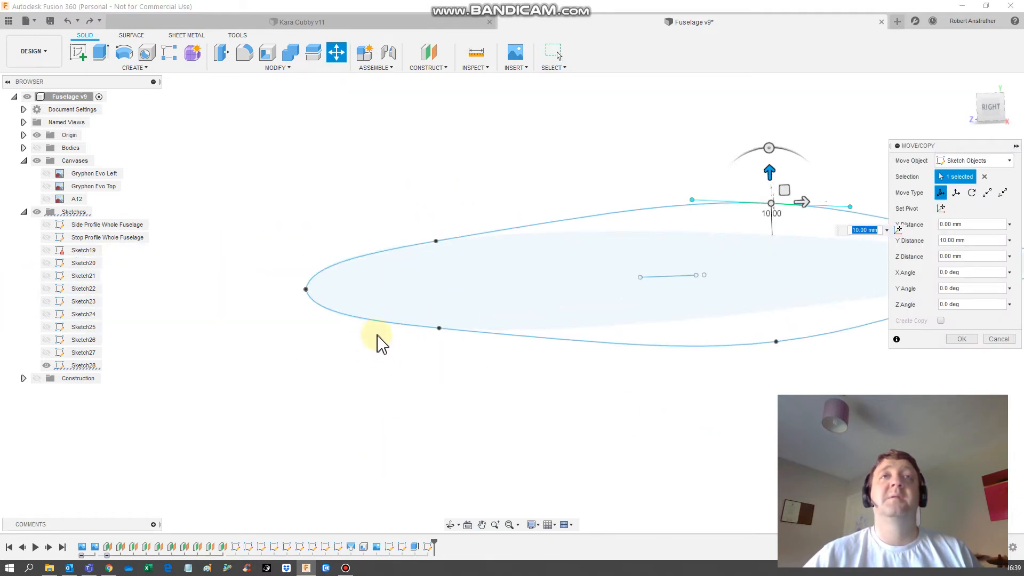
{"action": "left_click", "coordinate": [439, 329]}
{"action": "left_click_drag", "start_coordinate": [440, 299], "coordinate": [444, 343]}
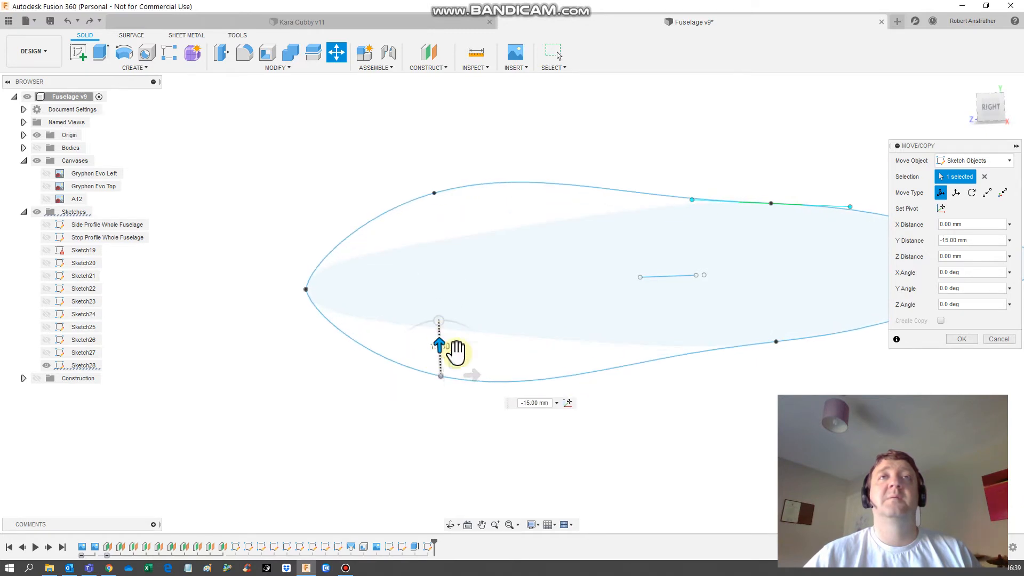
Move the airfoil's rear lower point down 10 mm and its rear upper point up a further 5 mm
{"action": "mouse_move", "coordinate": [441, 428]}
{"action": "middle_mouse_down"}
{"action": "mouse_move", "coordinate": [325, 448]}
{"action": "mouse_move", "coordinate": [315, 460]}
{"action": "middle_mouse_up"}
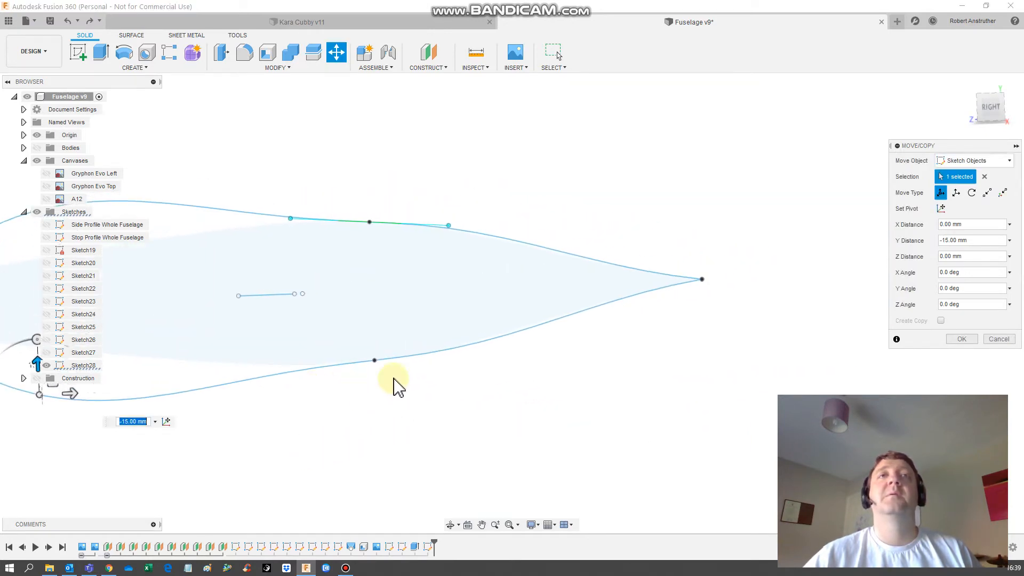
{"action": "left_click", "coordinate": [374, 360]}
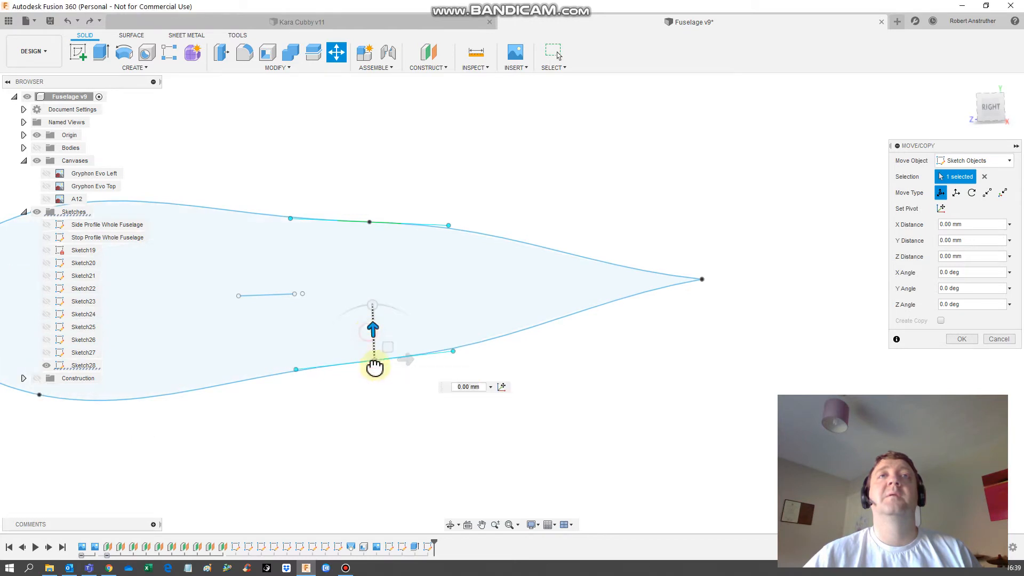
{"action": "left_click_drag", "start_coordinate": [374, 359], "coordinate": [375, 371]}
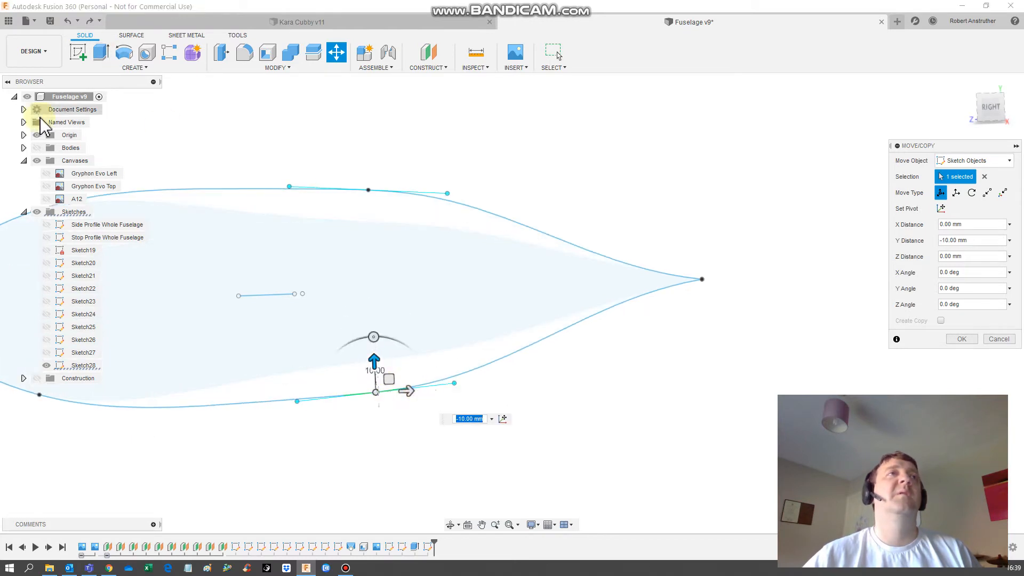
{"action": "left_click", "coordinate": [40, 151]}
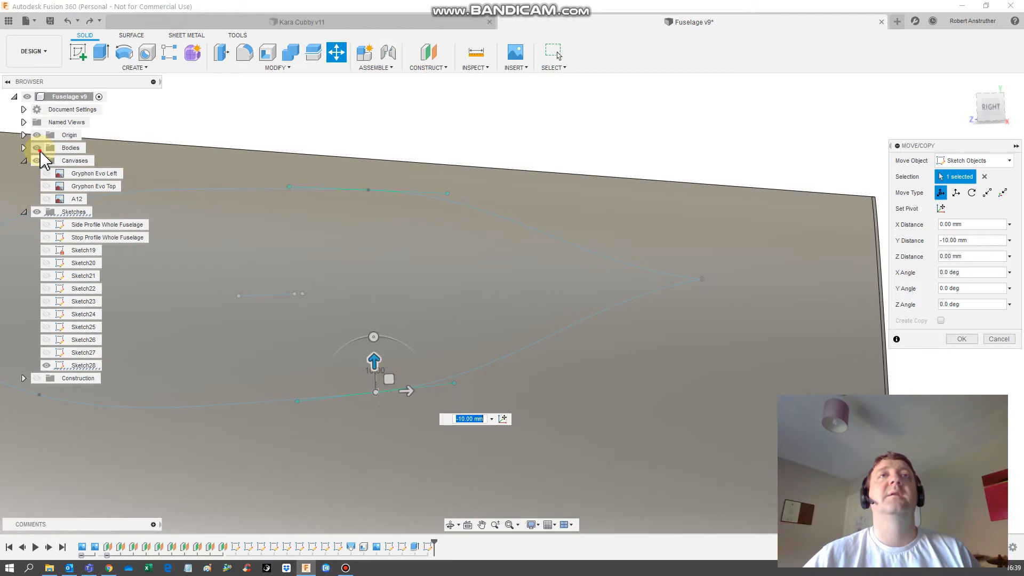
{"action": "left_click", "coordinate": [41, 152]}
{"action": "left_click", "coordinate": [368, 190]}
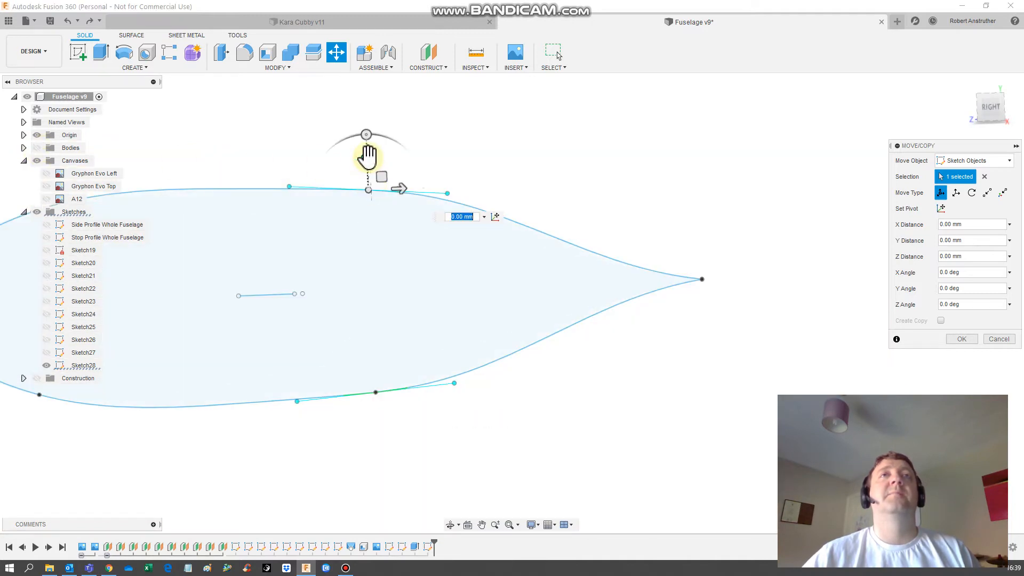
{"action": "left_click_drag", "start_coordinate": [368, 156], "coordinate": [367, 140]}
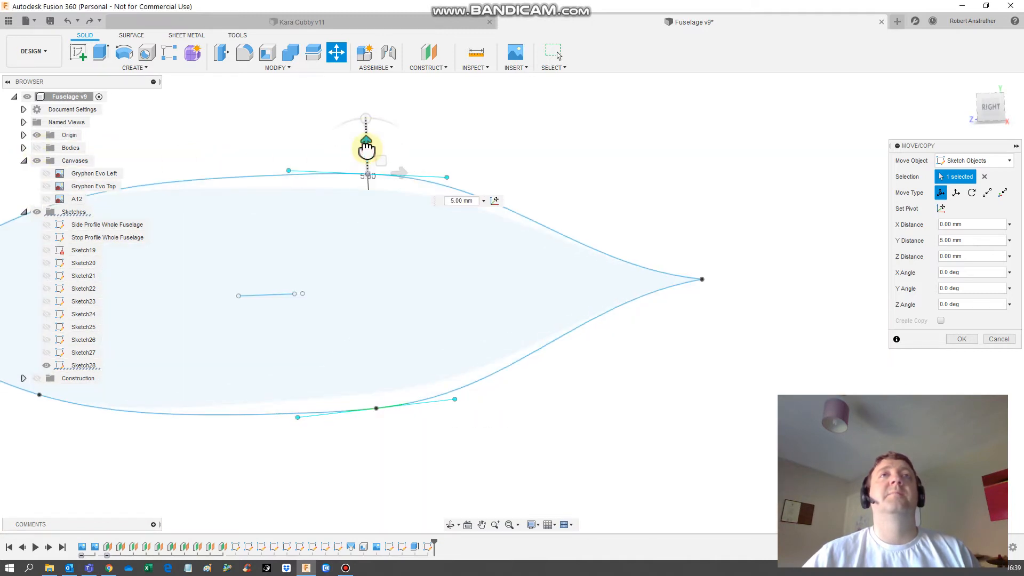
Pull the airfoil's rear lower point further down, undo the last adjustment, and accept the move
{"action": "left_click", "coordinate": [375, 408]}
{"action": "left_click_drag", "start_coordinate": [375, 382], "coordinate": [367, 440]}
{"action": "middle_click_drag", "start_coordinate": [804, 273], "coordinate": [798, 264], "text": "shift"}
{"action": "key", "text": "ctrl+z"}
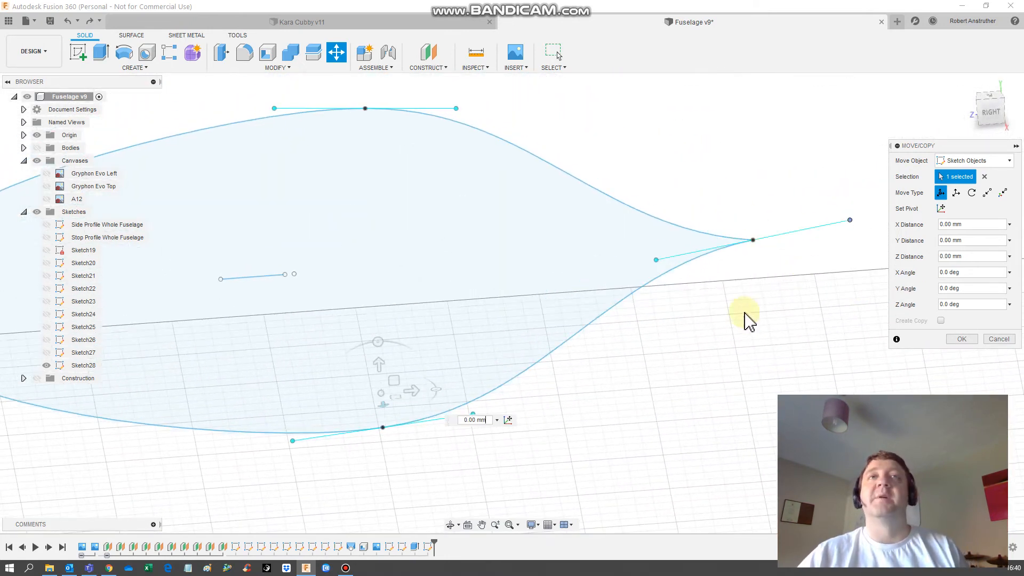
{"action": "left_click", "coordinate": [960, 339]}
{"action": "scroll", "coordinate": [704, 335], "scroll_direction": "down", "scroll_amount": 3}
{"action": "middle_click_drag", "start_coordinate": [696, 339], "coordinate": [560, 393], "text": "shift"}
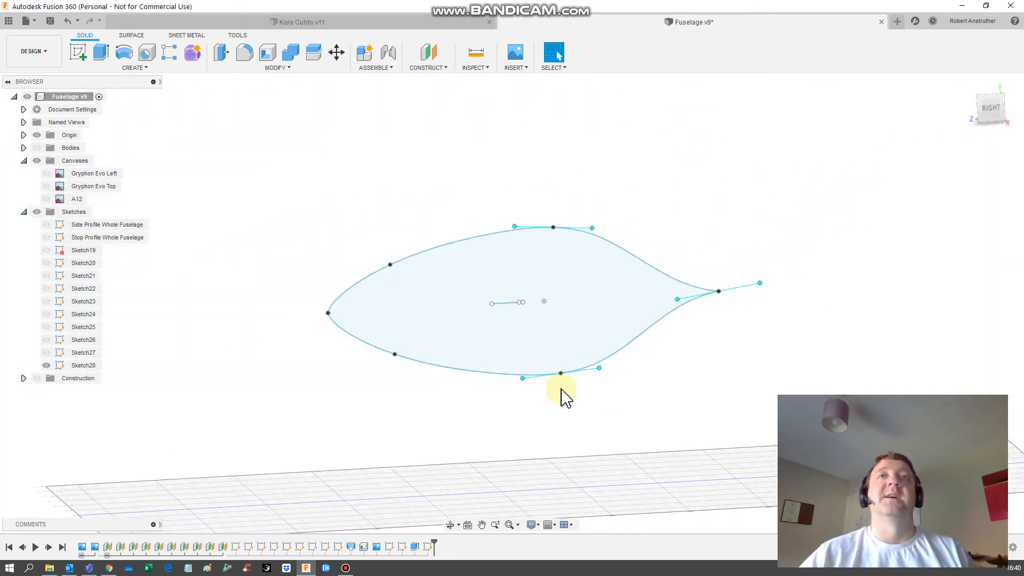
Show the bodies and move the airfoil's rear upper point down to lie inside the fuselage surface
{"action": "left_click", "coordinate": [38, 149]}
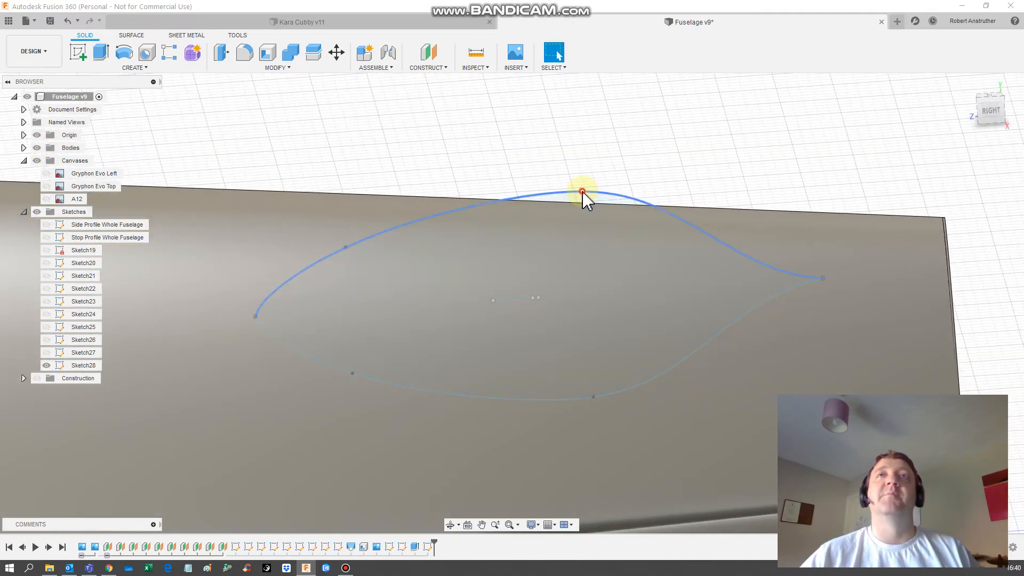
{"action": "right_click", "coordinate": [582, 191]}
{"action": "left_click", "coordinate": [587, 160]}
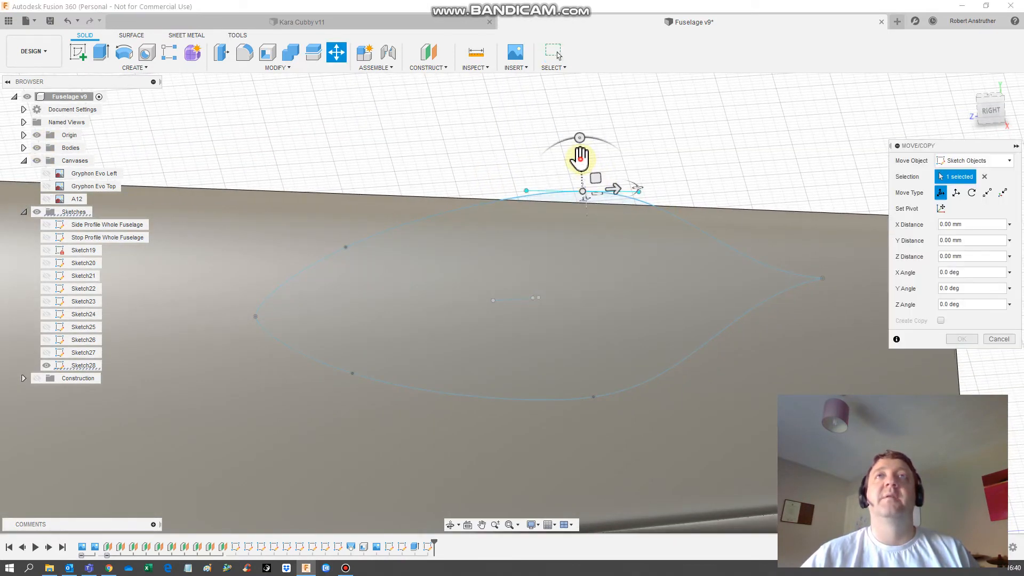
{"action": "left_click_drag", "start_coordinate": [592, 194], "coordinate": [590, 186]}
{"action": "left_click", "coordinate": [961, 339]}
{"action": "middle_click_drag", "start_coordinate": [597, 128], "coordinate": [610, 166], "text": "shift"}
{"action": "left_click", "coordinate": [610, 166]}
{"action": "scroll", "coordinate": [610, 166], "scroll_direction": "down", "scroll_amount": 4}
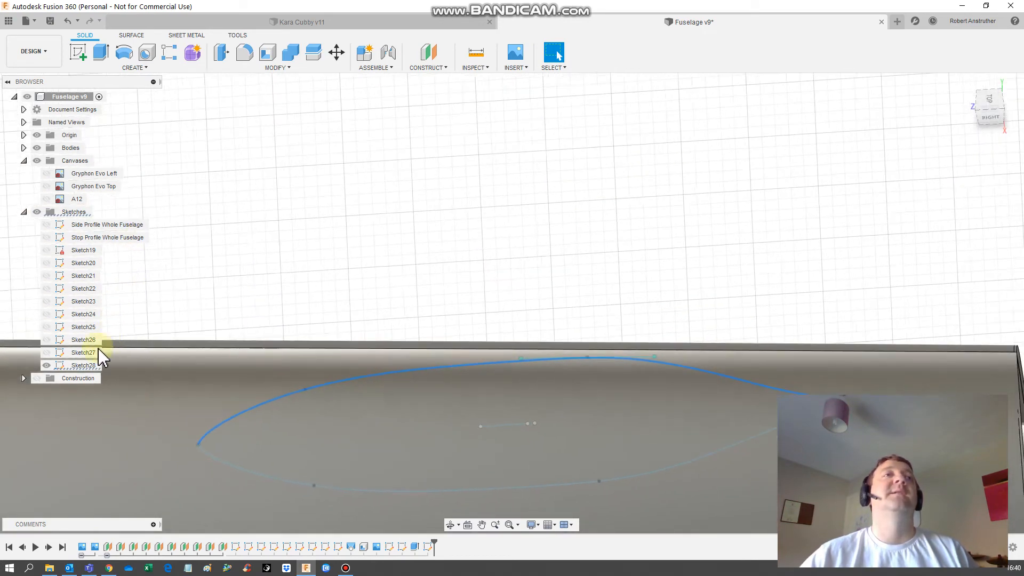
Show Sketch27's airfoil together with Sketch28's and hide the bodies
{"action": "left_click", "coordinate": [47, 353]}
{"action": "mouse_move", "coordinate": [341, 310]}
{"action": "middle_mouse_down", "text": "shift"}
{"action": "mouse_move", "coordinate": [393, 312]}
{"action": "mouse_move", "coordinate": [454, 369]}
{"action": "mouse_move", "coordinate": [439, 361]}
{"action": "mouse_move", "coordinate": [469, 366]}
{"action": "mouse_move", "coordinate": [389, 393]}
{"action": "mouse_move", "coordinate": [378, 376]}
{"action": "mouse_move", "coordinate": [582, 295]}
{"action": "mouse_move", "coordinate": [530, 325]}
{"action": "mouse_move", "coordinate": [635, 301]}
{"action": "mouse_move", "coordinate": [622, 319]}
{"action": "mouse_move", "coordinate": [606, 278]}
{"action": "mouse_move", "coordinate": [384, 306]}
{"action": "mouse_move", "coordinate": [441, 206]}
{"action": "mouse_move", "coordinate": [235, 252]}
{"action": "middle_mouse_up", "text": "shift"}
{"action": "scroll", "coordinate": [234, 252], "scroll_direction": "down", "scroll_amount": 1}
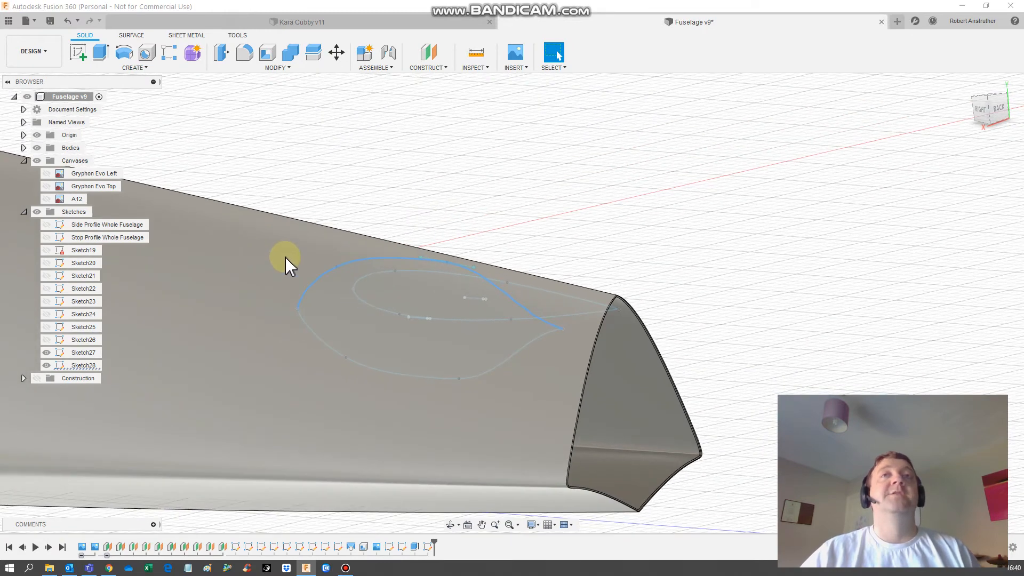
{"action": "scroll", "coordinate": [283, 259], "scroll_direction": "up", "scroll_amount": 3}
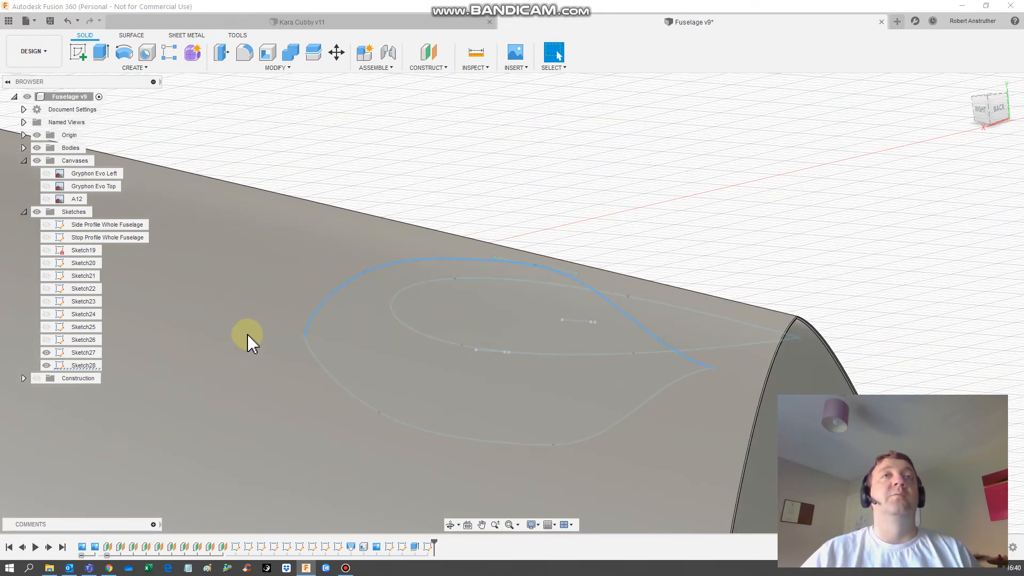
{"action": "left_click", "coordinate": [79, 353]}
{"action": "left_click", "coordinate": [82, 366]}
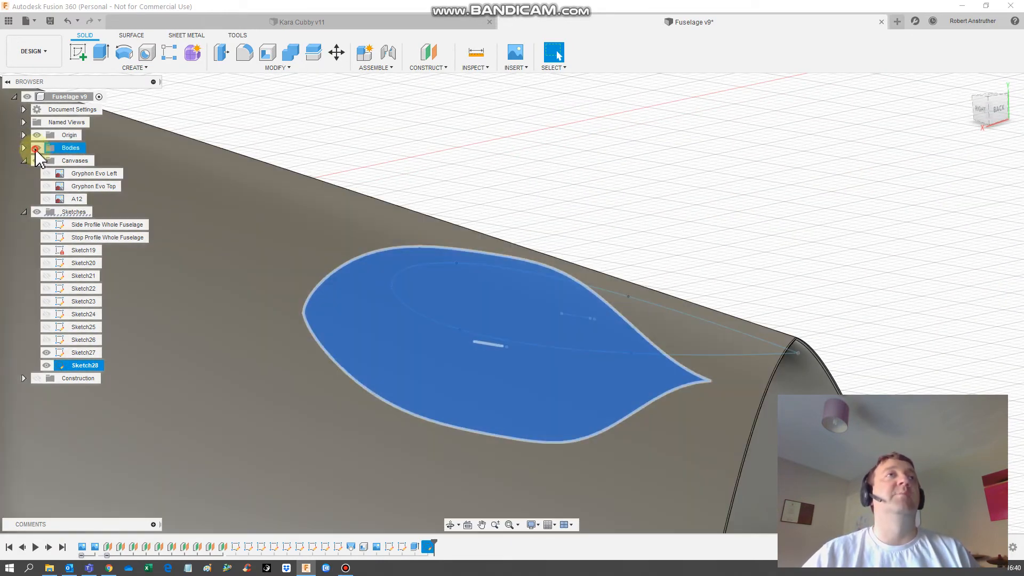
{"action": "left_click", "coordinate": [36, 149]}
Loft between the Sketch28 and Sketch27 airfoil profiles as a new body
{"action": "left_click", "coordinate": [134, 68]}
{"action": "left_click", "coordinate": [113, 170]}
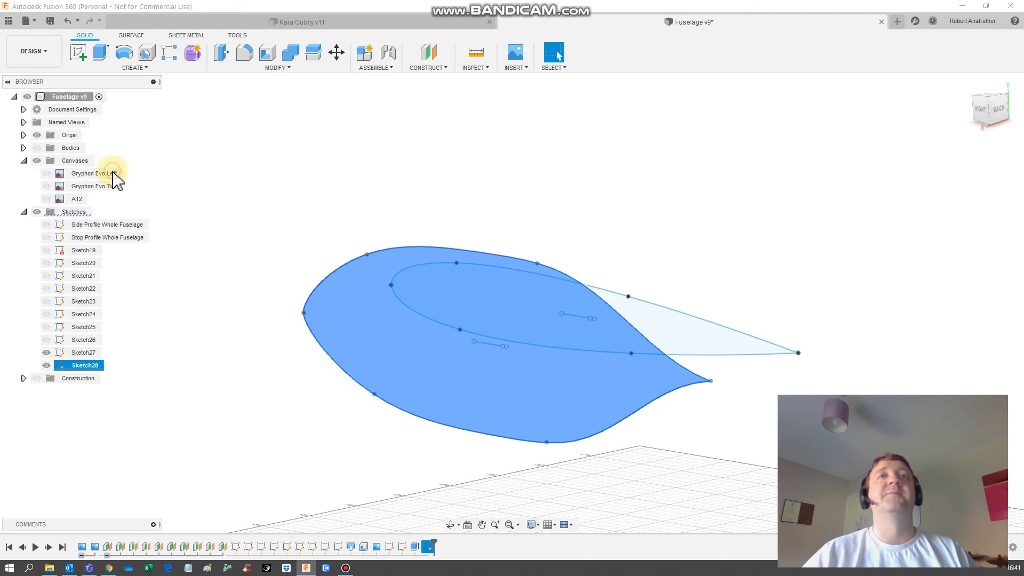
{"action": "left_click", "coordinate": [660, 326]}
{"action": "middle_click_drag", "start_coordinate": [705, 325], "coordinate": [974, 371], "text": "shift"}
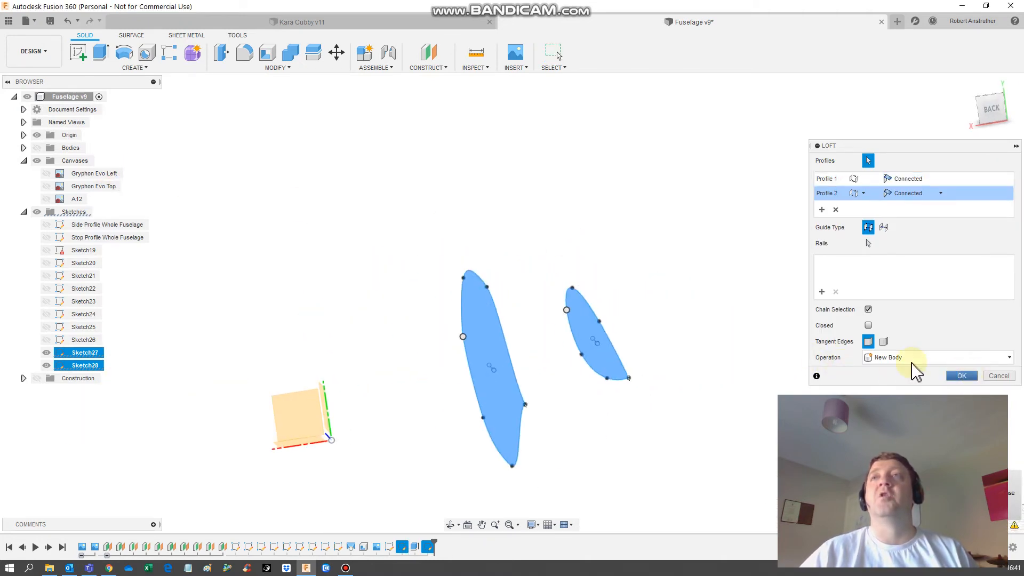
{"action": "left_click", "coordinate": [893, 362]}
{"action": "left_click", "coordinate": [894, 361]}
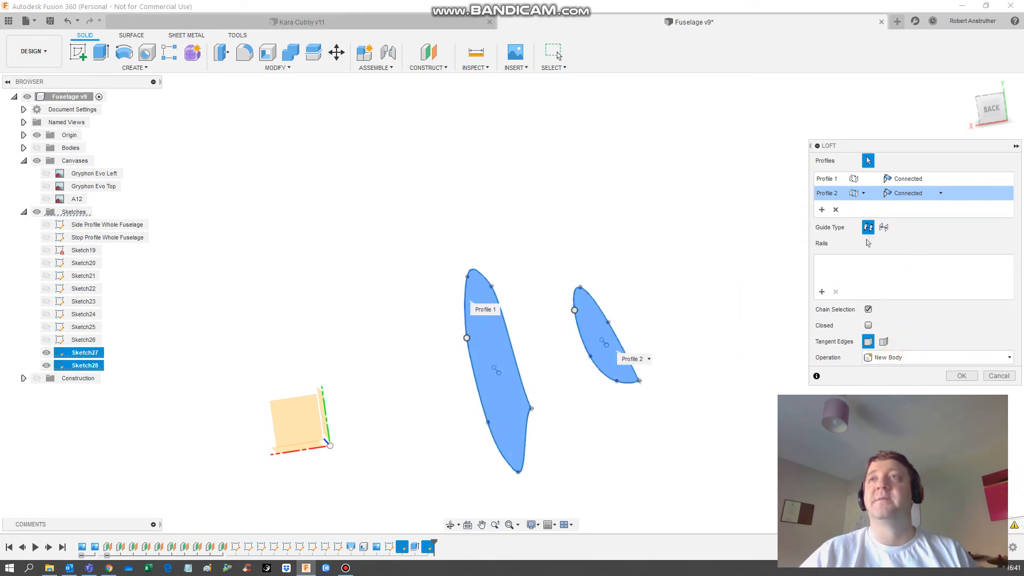
{"action": "left_click", "coordinate": [961, 375]}
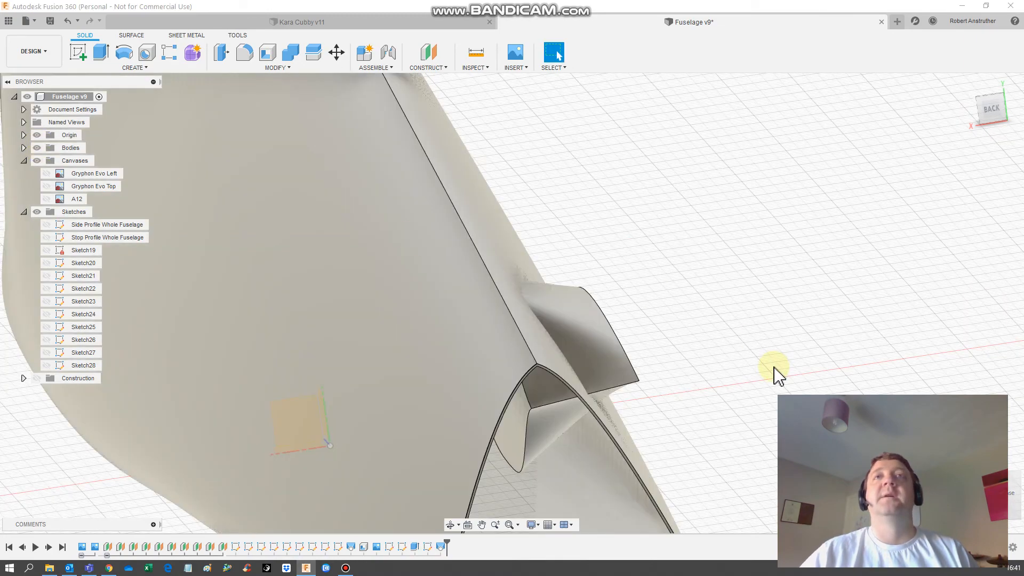
Inspect where the loft meets the fuselage's tail and show Sketch28's profile together with the bodies
{"action": "scroll", "coordinate": [772, 370], "scroll_direction": "up", "scroll_amount": 8}
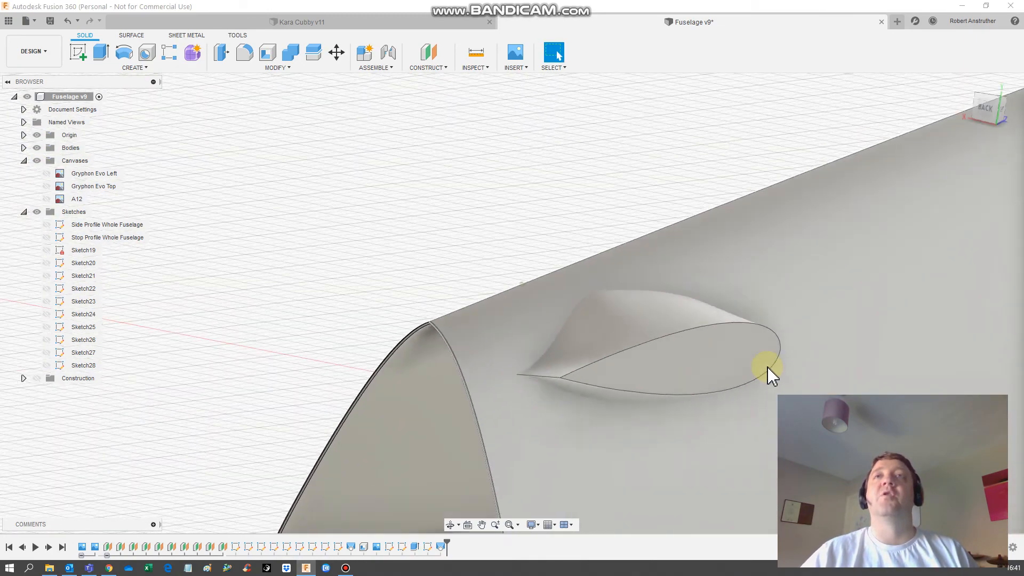
{"action": "middle_click_drag", "start_coordinate": [767, 367], "coordinate": [414, 434], "text": "shift"}
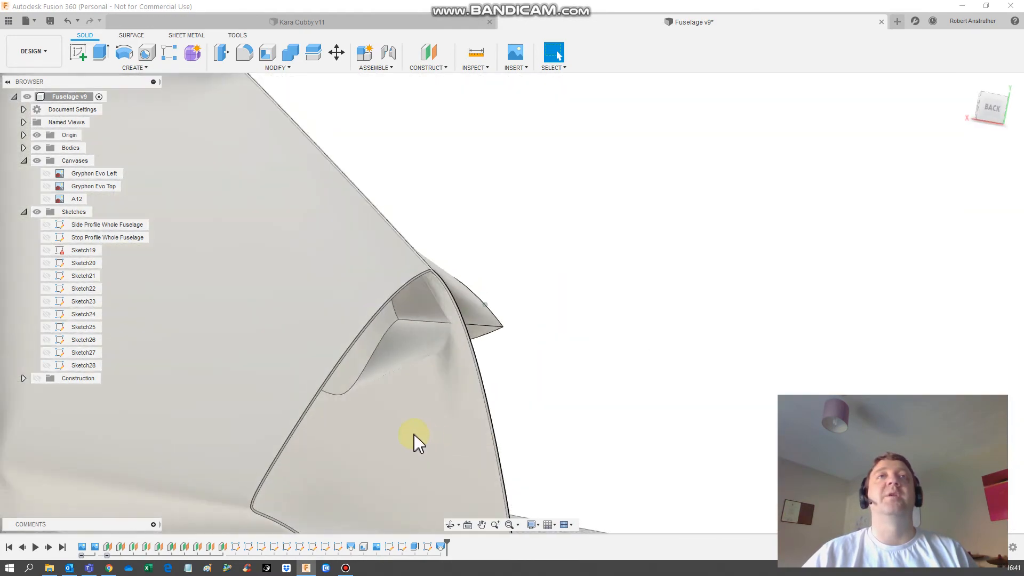
{"action": "middle_click_drag", "start_coordinate": [383, 348], "coordinate": [500, 373], "text": "shift"}
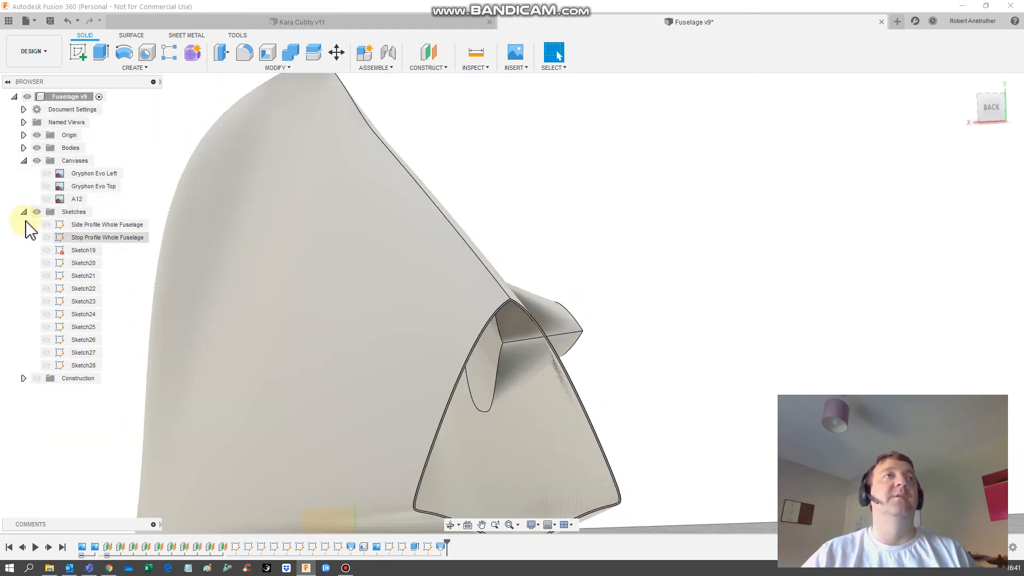
{"action": "left_click", "coordinate": [83, 365]}
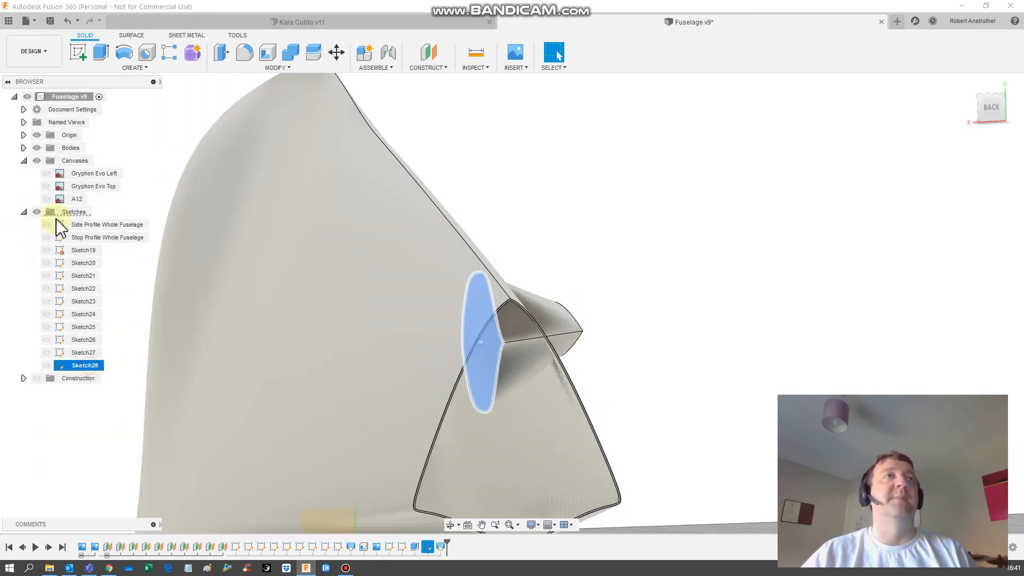
{"action": "left_click", "coordinate": [37, 148]}
{"action": "left_click", "coordinate": [46, 366]}
{"action": "middle_click_drag", "start_coordinate": [469, 352], "coordinate": [522, 347], "text": "shift"}
{"action": "left_click", "coordinate": [37, 149]}
Make the fuselage body, Body2, unselectable
{"action": "left_click", "coordinate": [24, 149]}
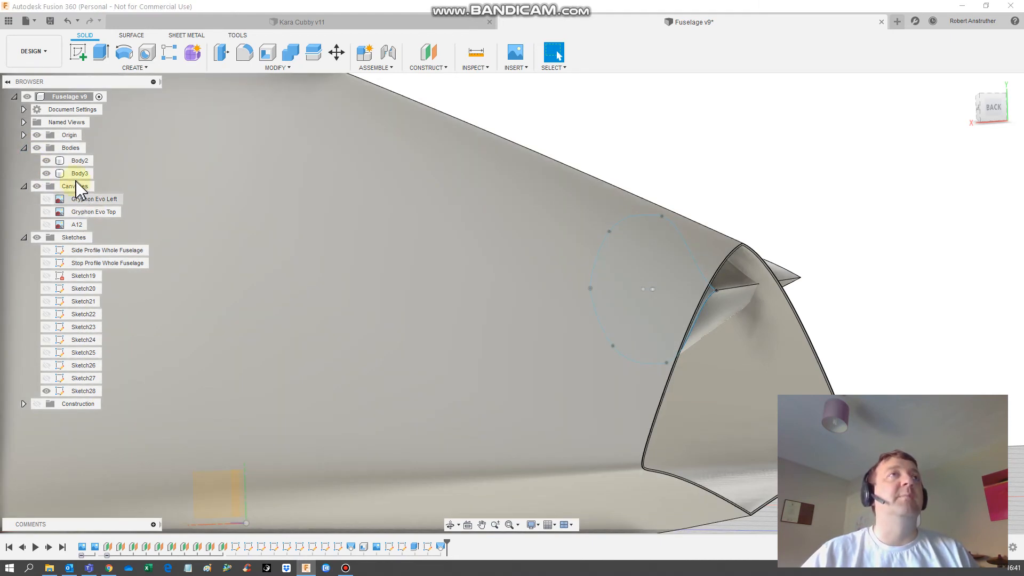
{"action": "left_click", "coordinate": [80, 161]}
{"action": "right_click", "coordinate": [80, 161]}
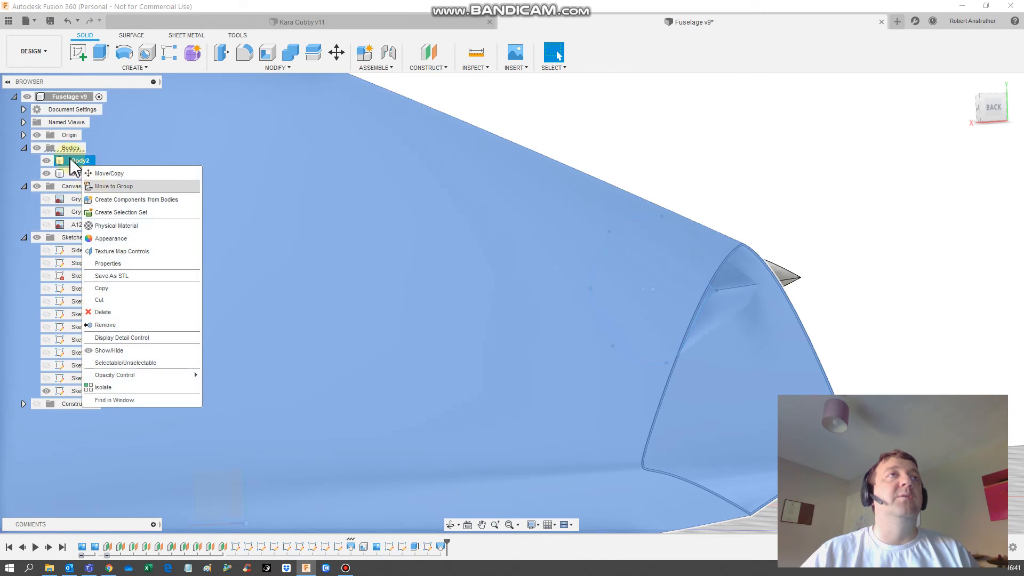
{"action": "left_click", "coordinate": [121, 363]}
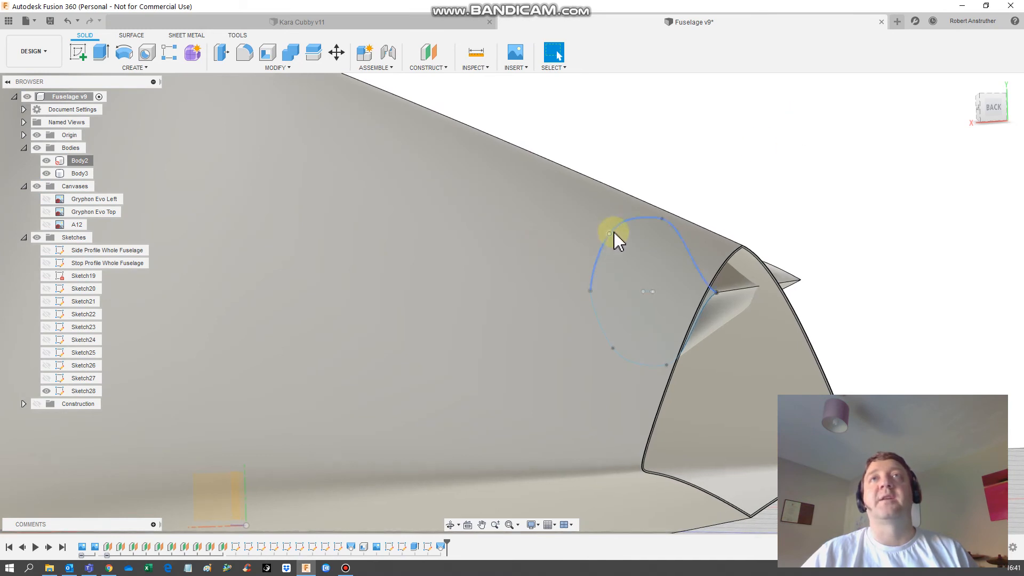
Try to move Sketch28's rear lower point further down with the loft in place, and undo the move
{"action": "middle_click_drag", "start_coordinate": [789, 446], "coordinate": [613, 404]}
{"action": "scroll", "coordinate": [571, 402], "scroll_direction": "up", "scroll_amount": 5}
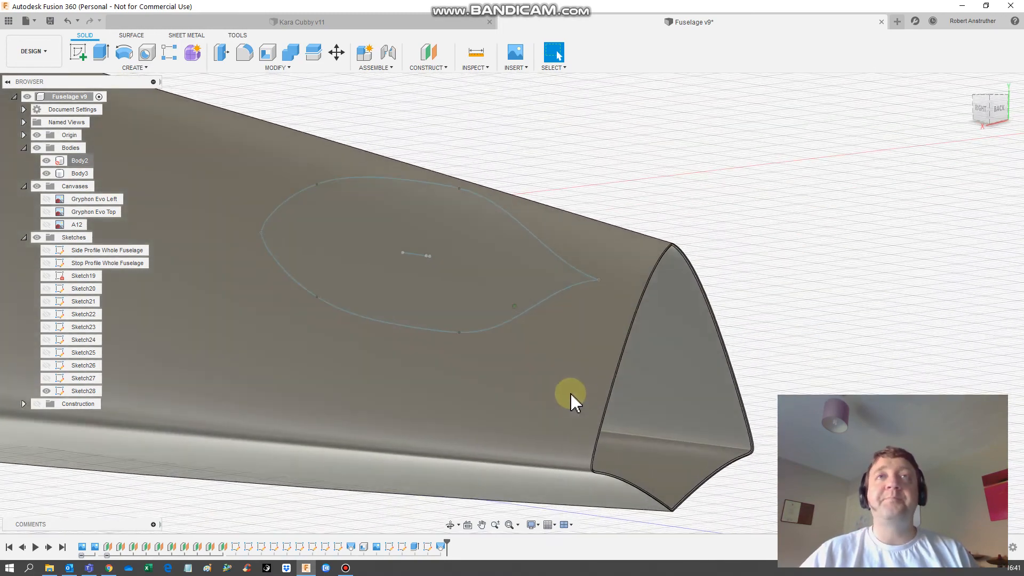
{"action": "right_click", "coordinate": [440, 344]}
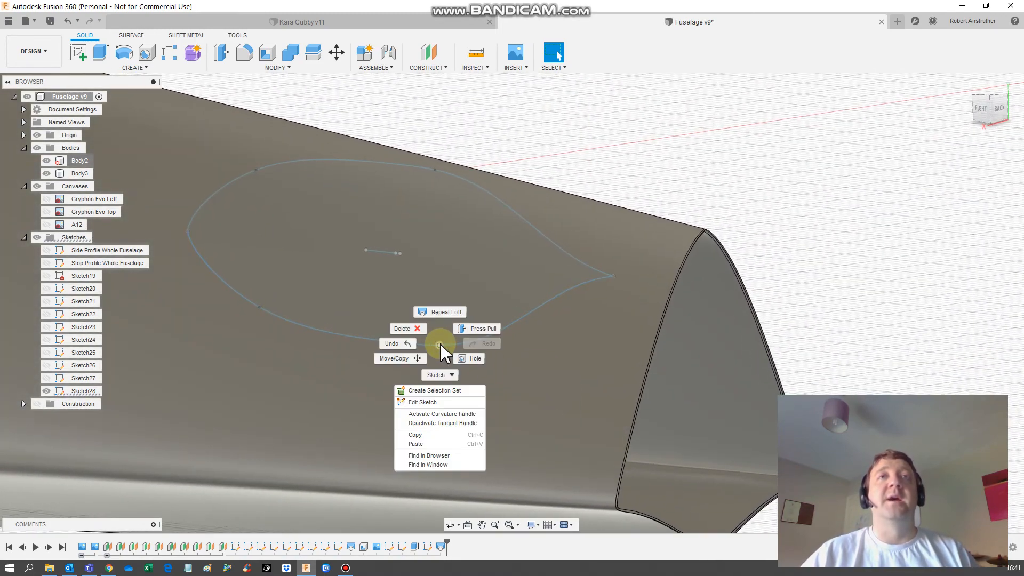
{"action": "mouse_move", "coordinate": [569, 331]}
{"action": "middle_mouse_down", "text": "shift"}
{"action": "mouse_move", "coordinate": [700, 373]}
{"action": "mouse_move", "coordinate": [574, 340]}
{"action": "mouse_move", "coordinate": [541, 367]}
{"action": "middle_mouse_up", "text": "shift"}
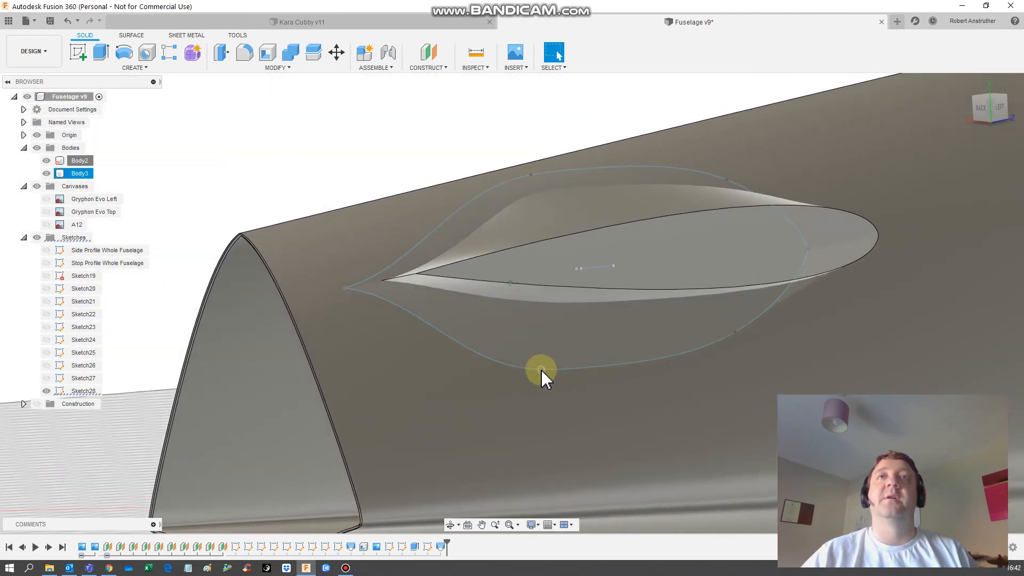
{"action": "right_click", "coordinate": [541, 369]}
{"action": "left_click", "coordinate": [501, 384]}
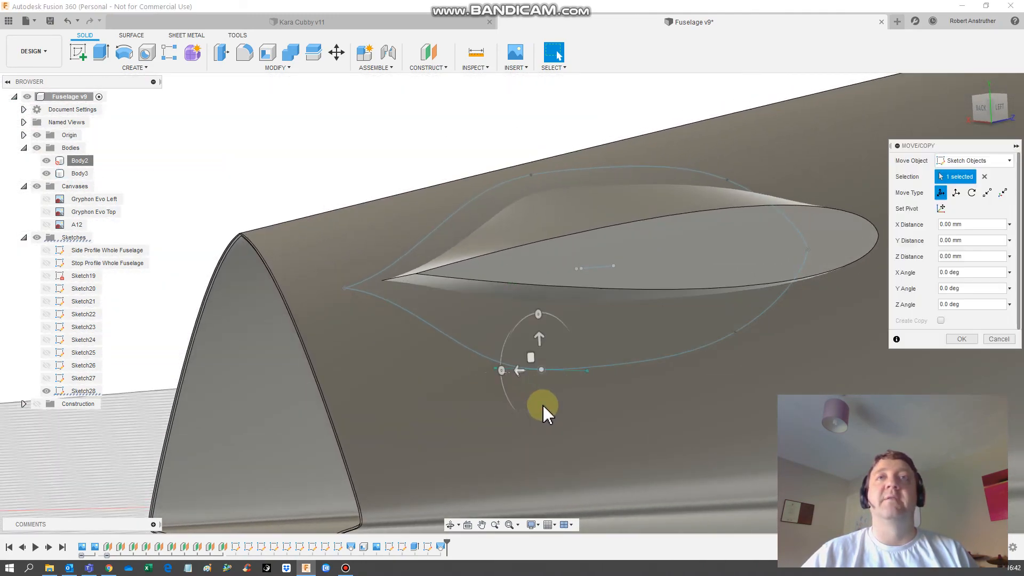
{"action": "left_click_drag", "start_coordinate": [539, 339], "coordinate": [537, 404]}
{"action": "key", "text": "Return"}
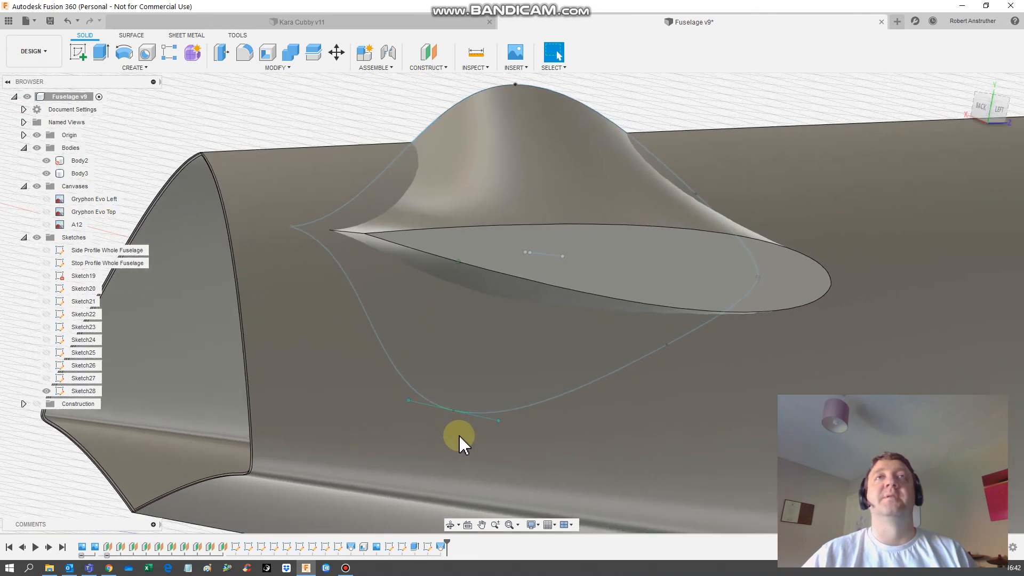
{"action": "key", "text": "ctrl+z"}
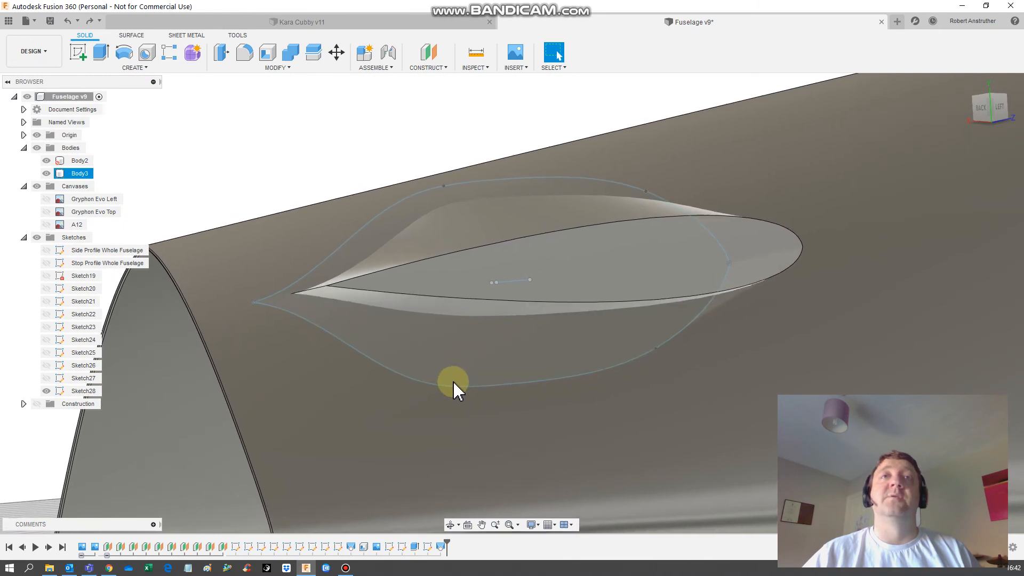
Try reshaping Sketch28's lower curve by moving the rear lower point's tangent handle down and forward, and inspect the loft from behind
{"action": "right_click", "coordinate": [457, 390]}
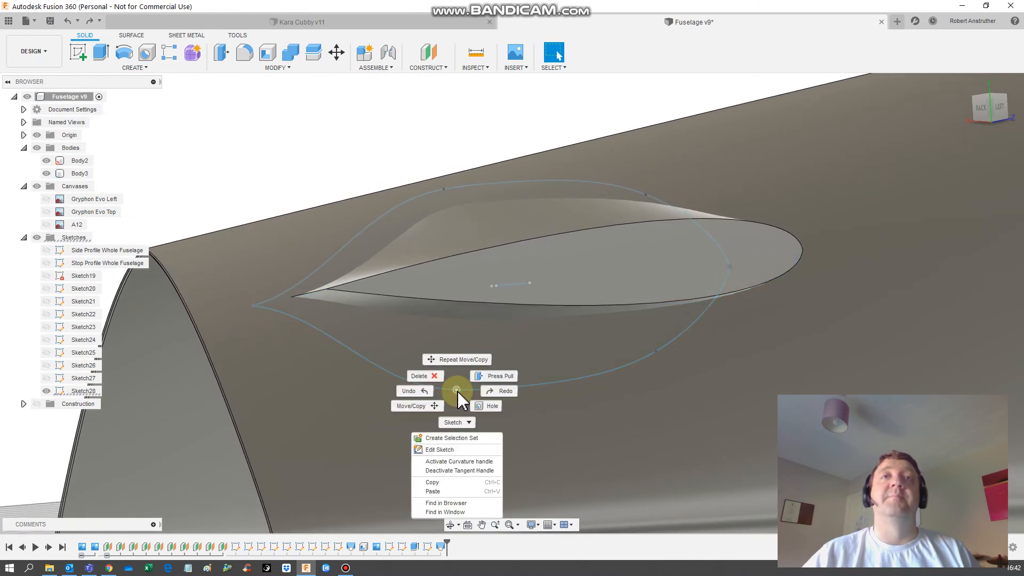
{"action": "left_click", "coordinate": [469, 361]}
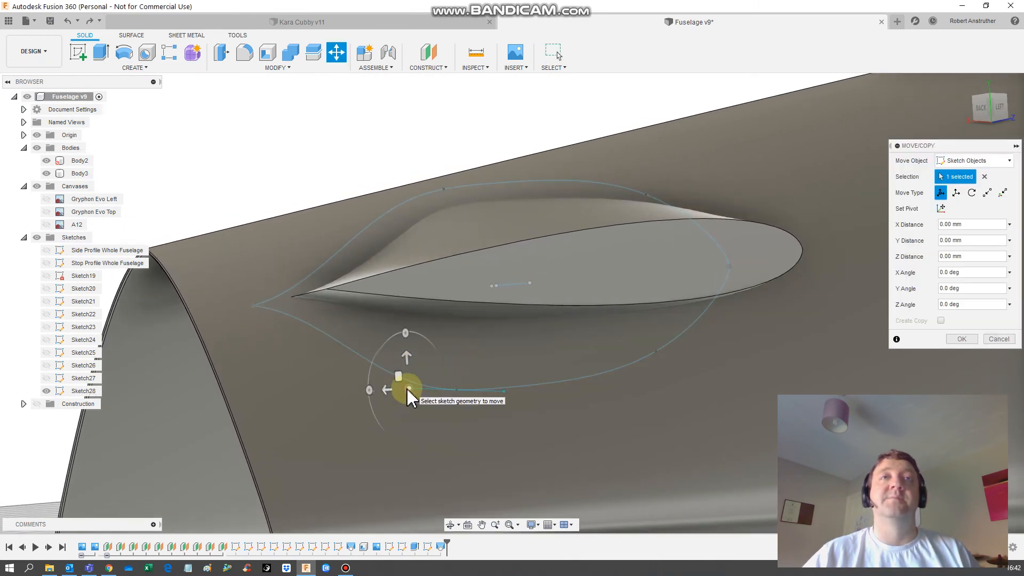
{"action": "left_click_drag", "start_coordinate": [409, 390], "coordinate": [459, 416]}
{"action": "left_click", "coordinate": [968, 339]}
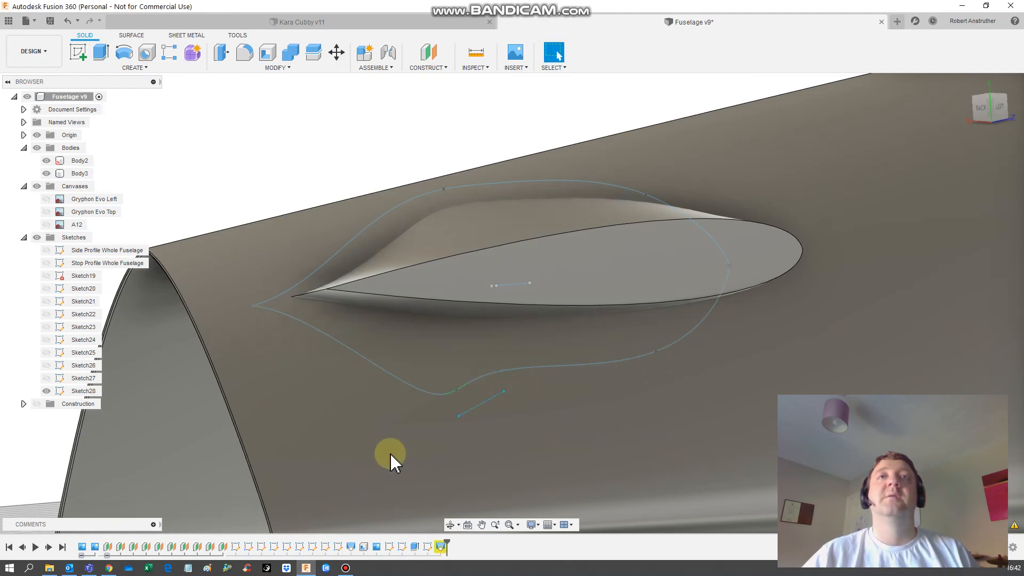
{"action": "middle_click_drag", "start_coordinate": [391, 450], "coordinate": [392, 452], "text": "shift"}
{"action": "scroll", "coordinate": [392, 452], "scroll_direction": "down", "scroll_amount": 3}
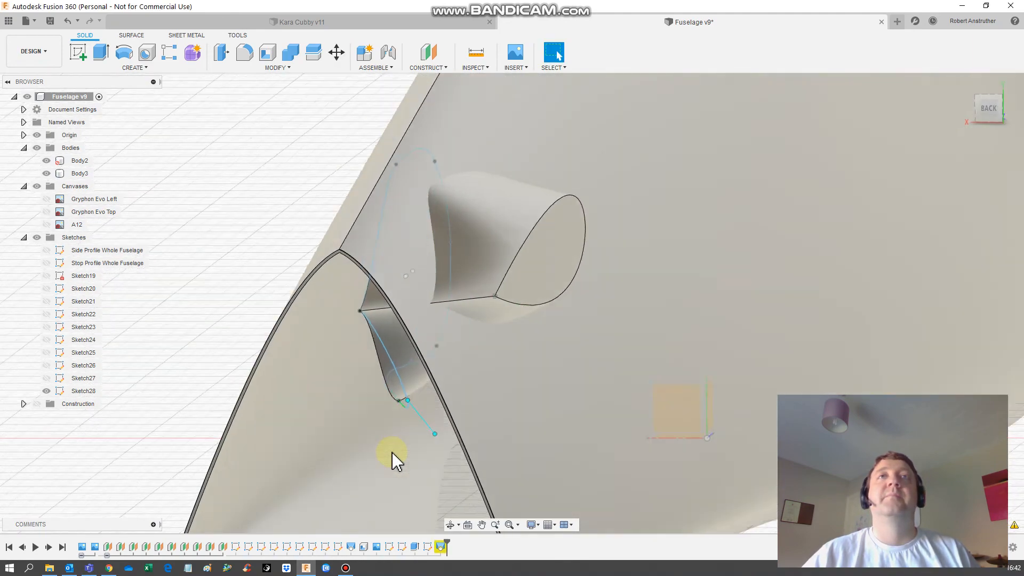
{"action": "scroll", "coordinate": [414, 199], "scroll_direction": "up", "scroll_amount": 3}
{"action": "left_click", "coordinate": [476, 135]}
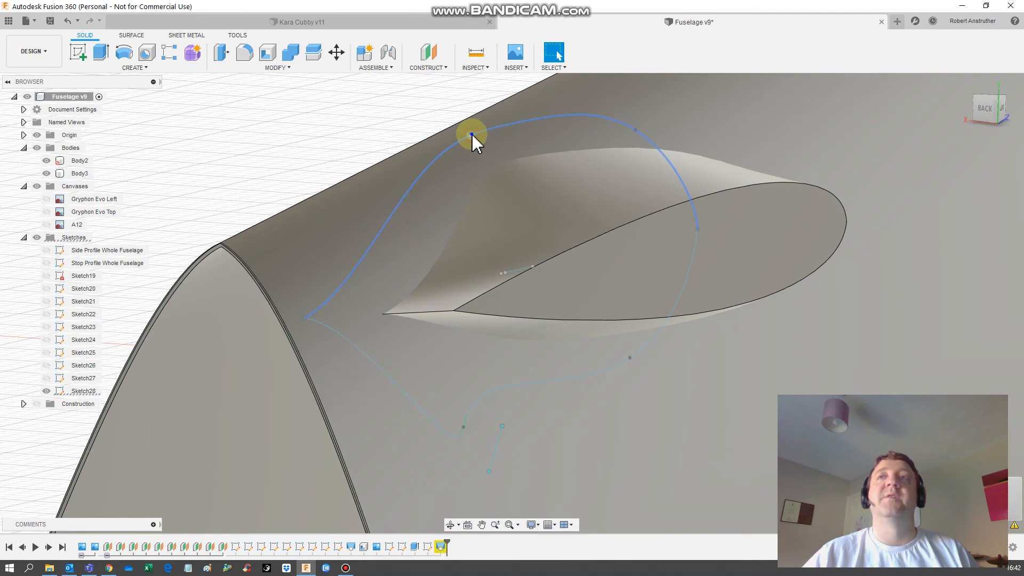
{"action": "right_click", "coordinate": [470, 135]}
{"action": "left_click", "coordinate": [616, 425]}
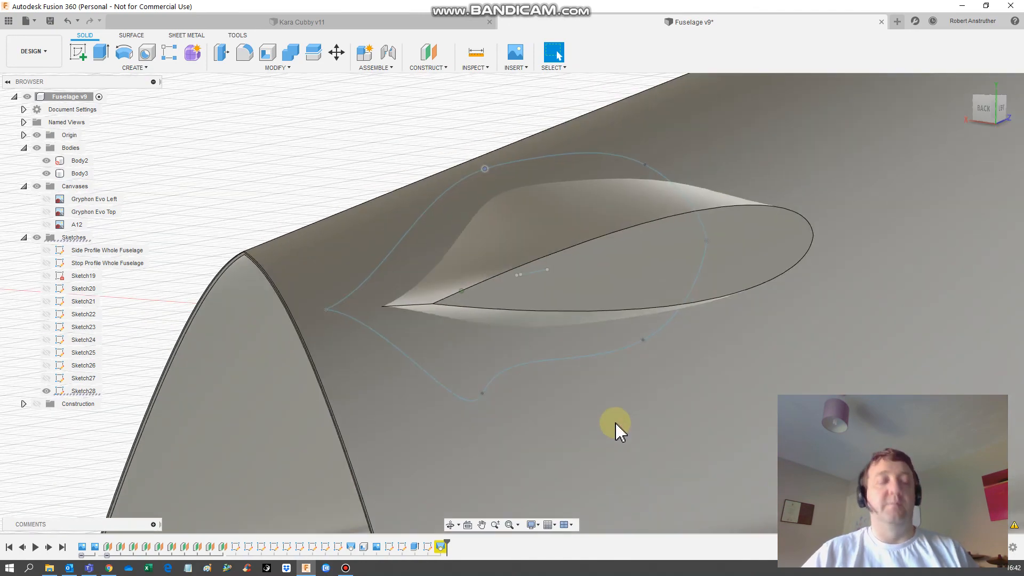
Undo the tangent handle move on Sketch28 and inspect the lofted root against the whole fuselage tail
{"action": "middle_click_drag", "start_coordinate": [539, 402], "coordinate": [245, 382], "text": "shift"}
{"action": "middle_click_drag", "start_coordinate": [342, 408], "coordinate": [461, 403], "text": "shift"}
{"action": "scroll", "coordinate": [458, 403], "scroll_direction": "down", "scroll_amount": 6}
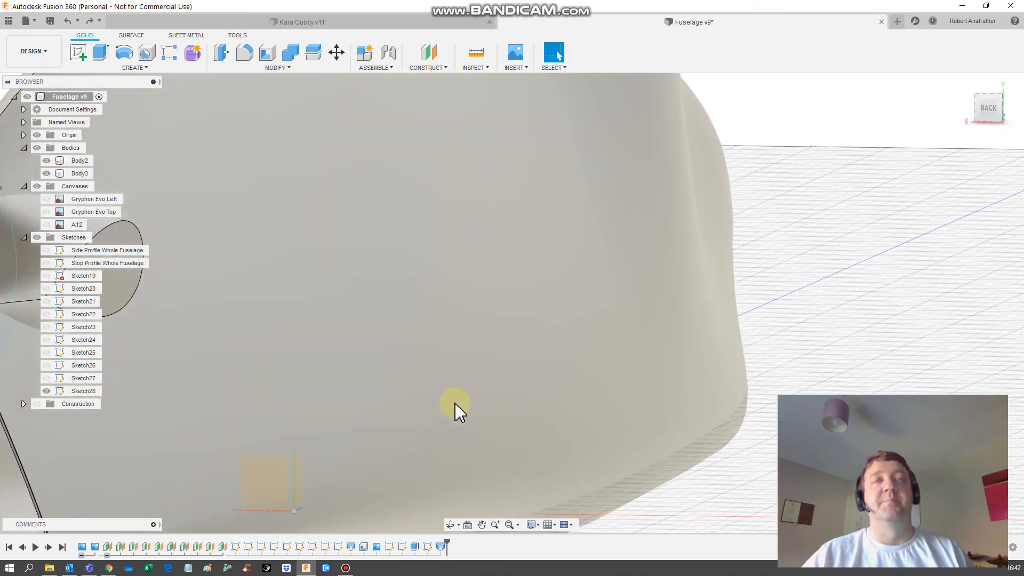
{"action": "scroll", "coordinate": [455, 403], "scroll_direction": "up", "scroll_amount": 3}
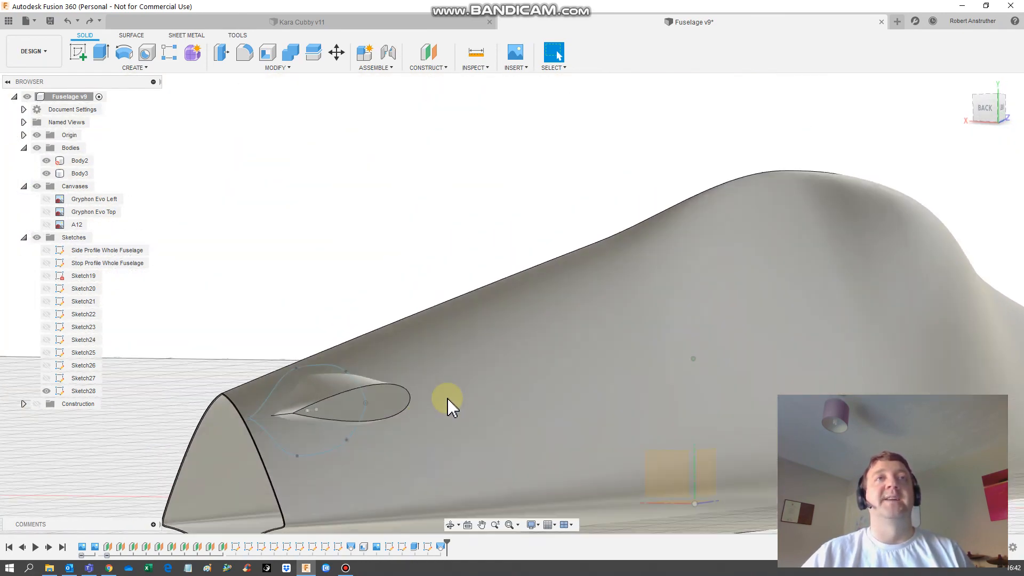